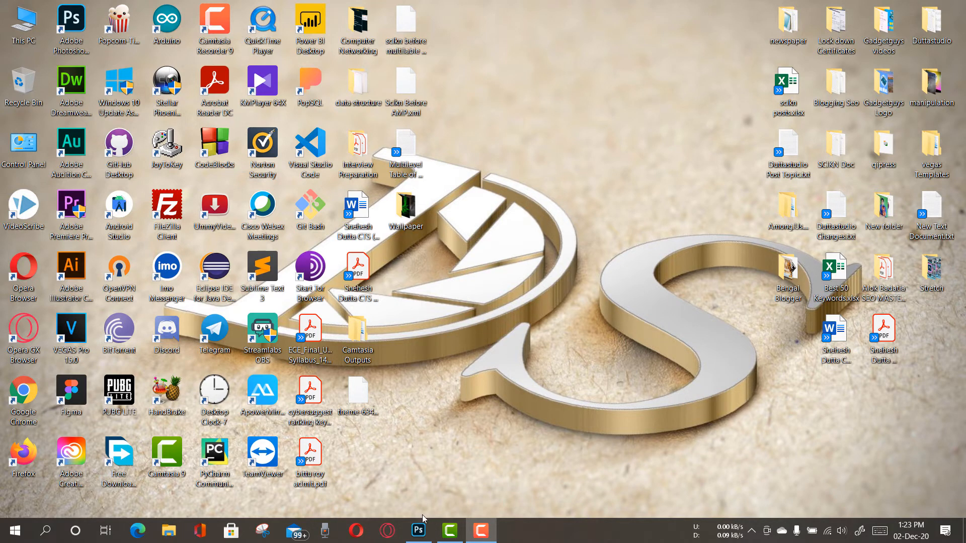
# Switch to Photoshop and open the recent image 1.jpg.
pyautogui.click(419, 530)
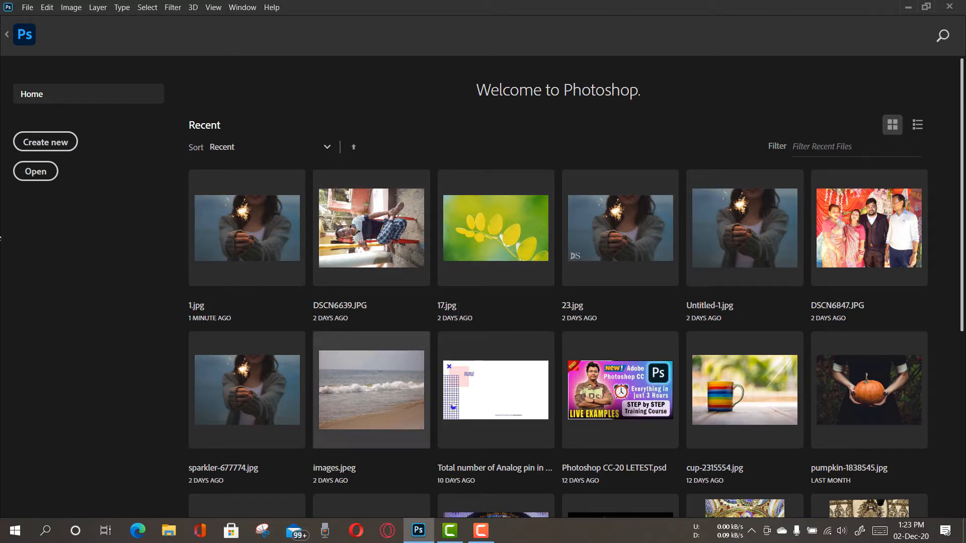
pyautogui.click(256, 233)
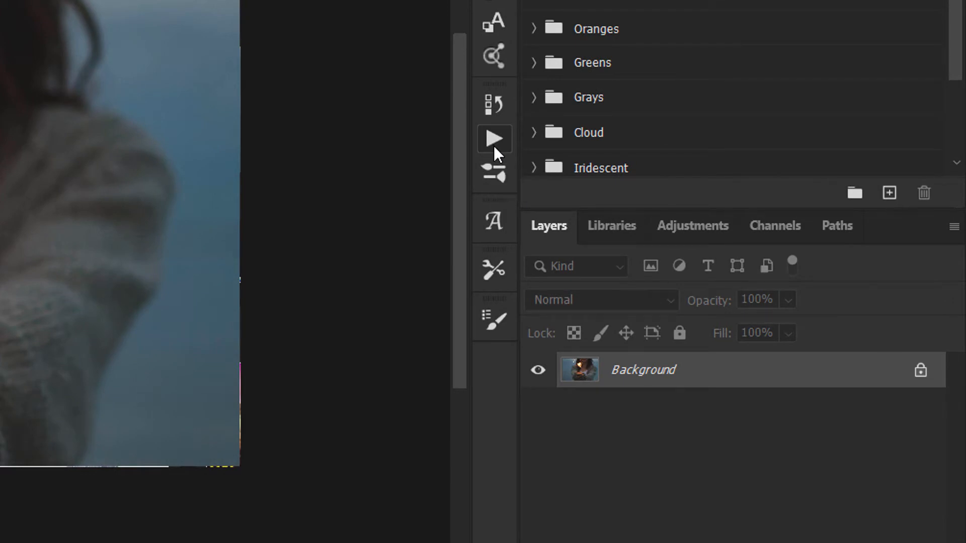
# Create a new action set named Watermark.
pyautogui.click(493, 146)
pyautogui.click(494, 146)
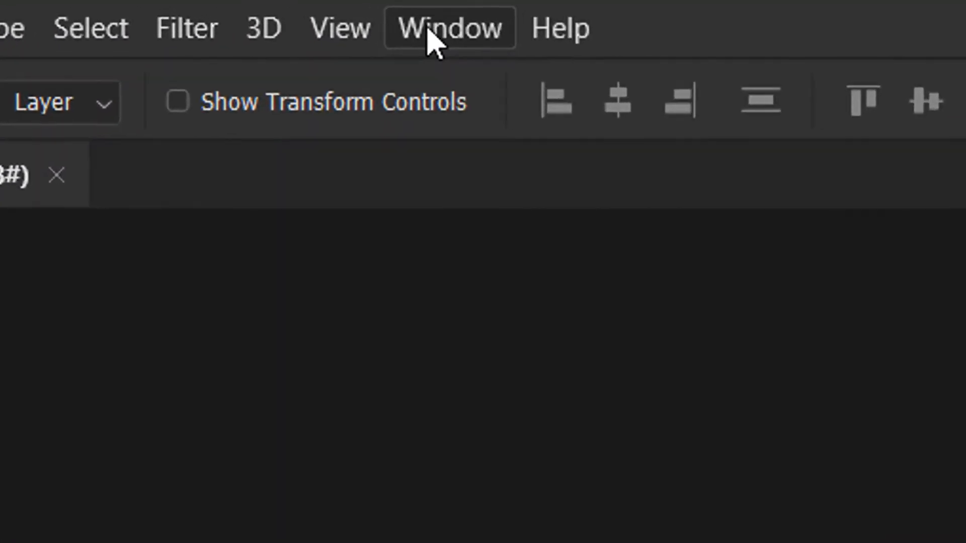
pyautogui.click(244, 7)
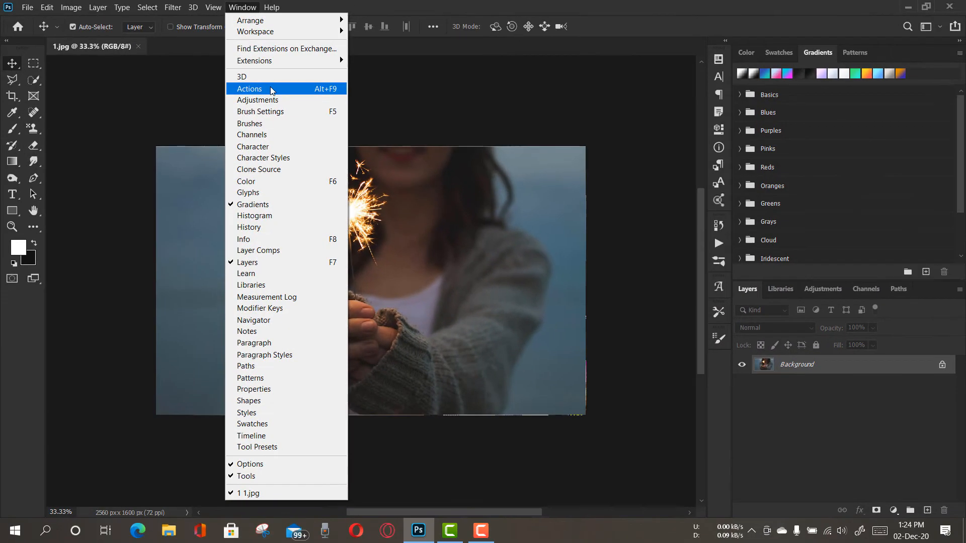
pyautogui.click(440, 262)
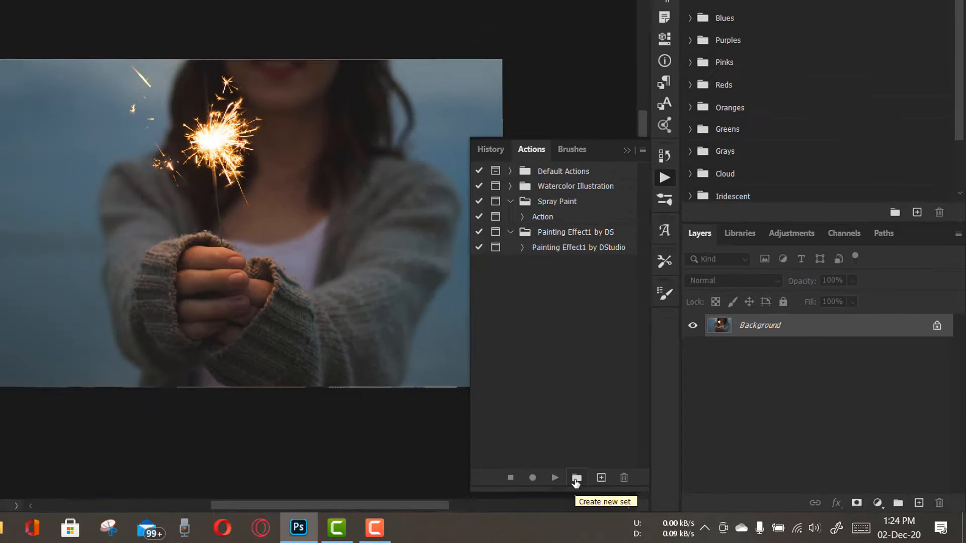
pyautogui.click(460, 462)
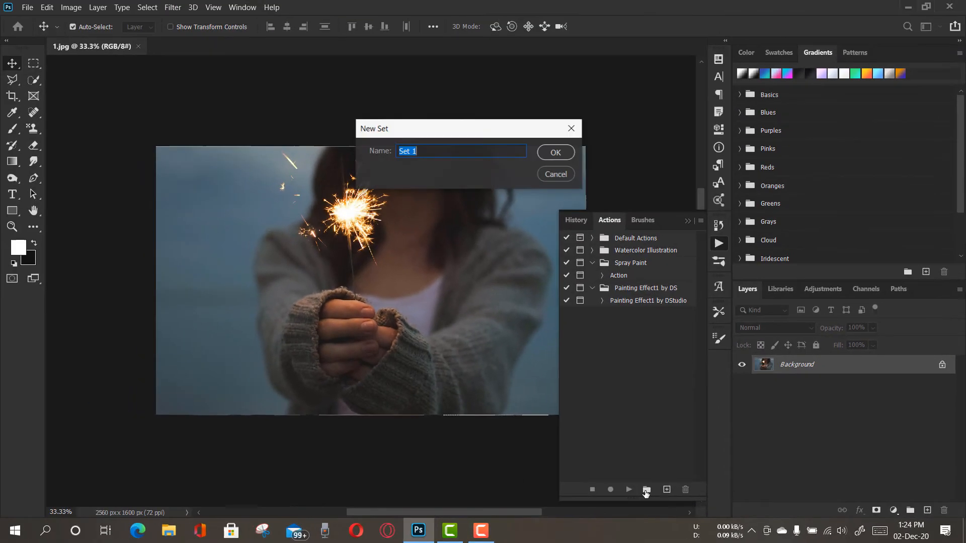
pyautogui.write('Wa')
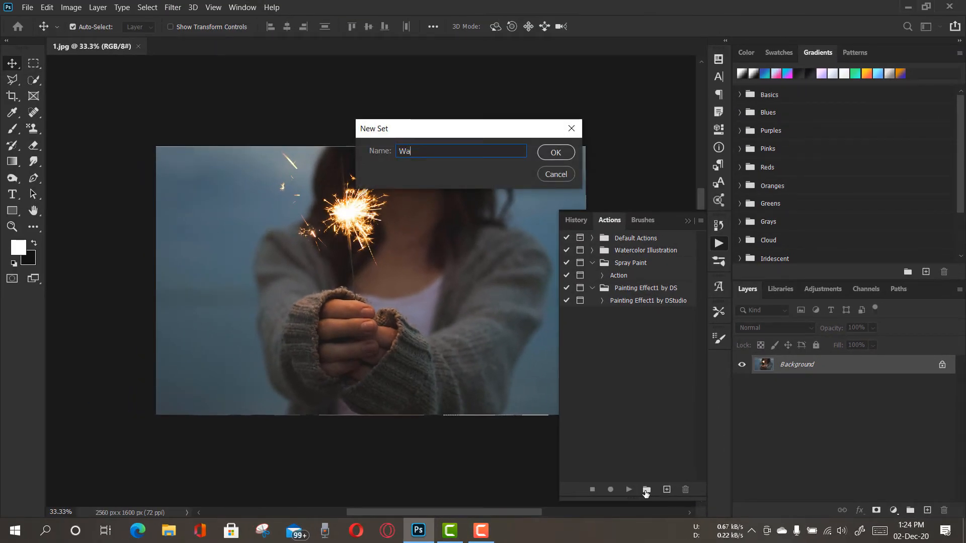
pyautogui.write('termark')
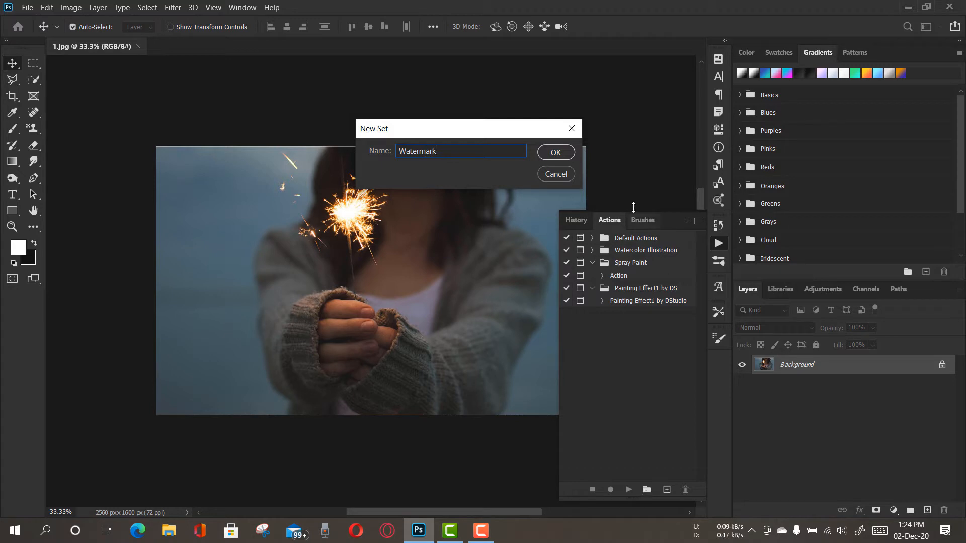
pyautogui.click(562, 153)
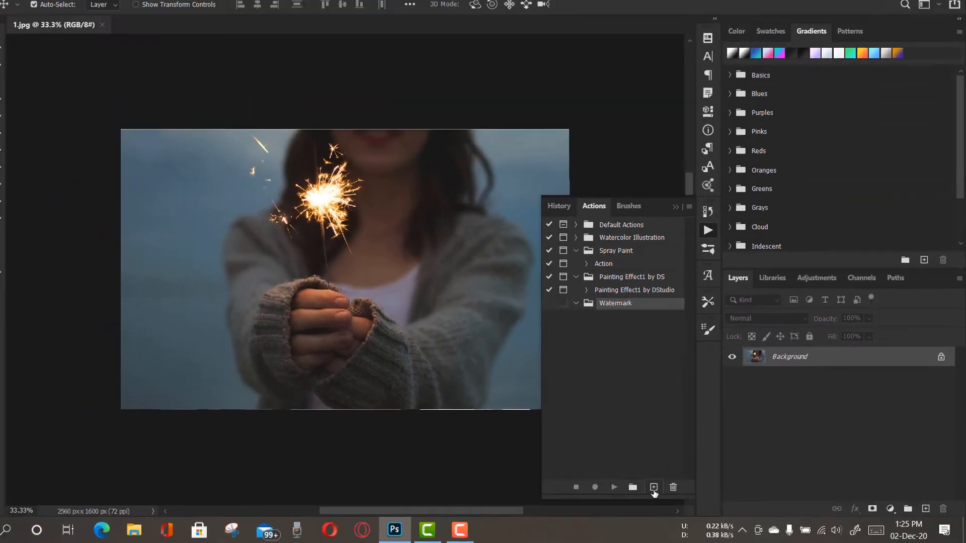
# Create a new action named DS Full Name White in the Watermark set and start recording it.
pyautogui.click(654, 487)
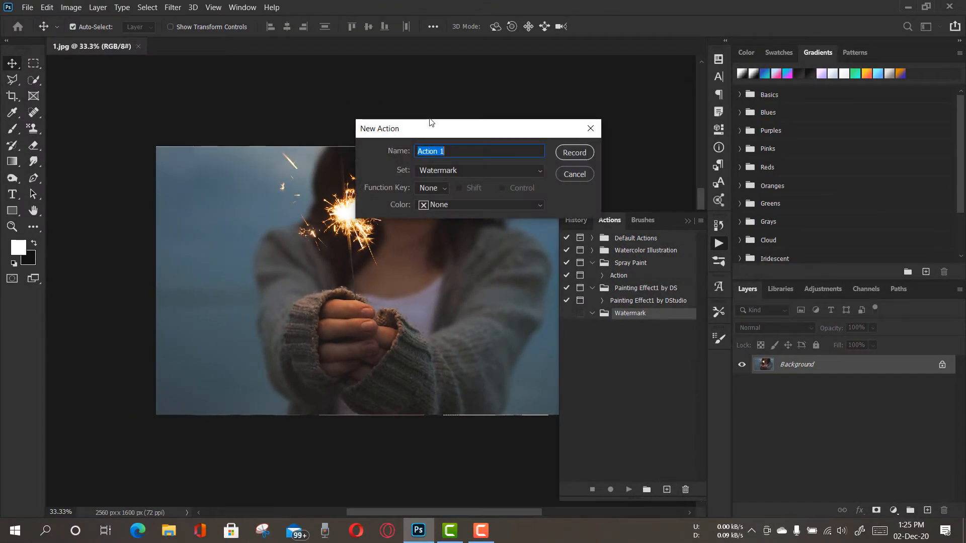
pyautogui.press('BackSpace')
pyautogui.write('DS Full Name')
pyautogui.write('Wa')
pyautogui.press('BackSpace')
pyautogui.write('hite')
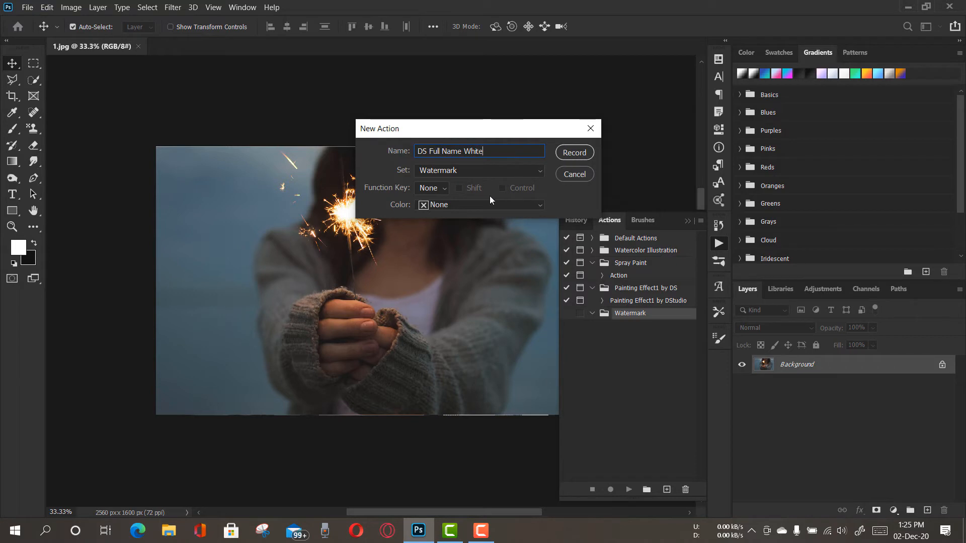
pyautogui.click(575, 152)
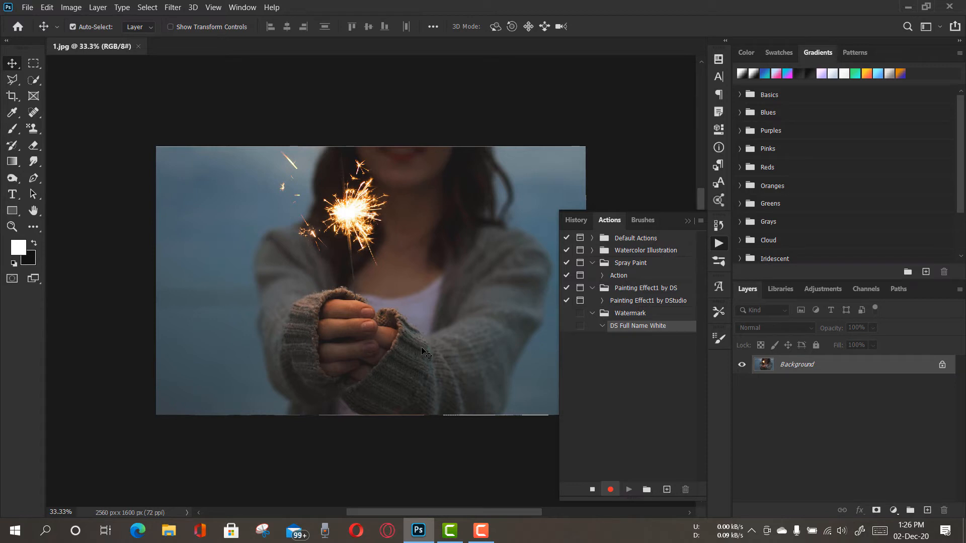
# Place Dutta Studio Logo.png as an embedded layer and move it to the photo's lower-left corner.
pyautogui.click(28, 7)
pyautogui.moveTo(47, 7)
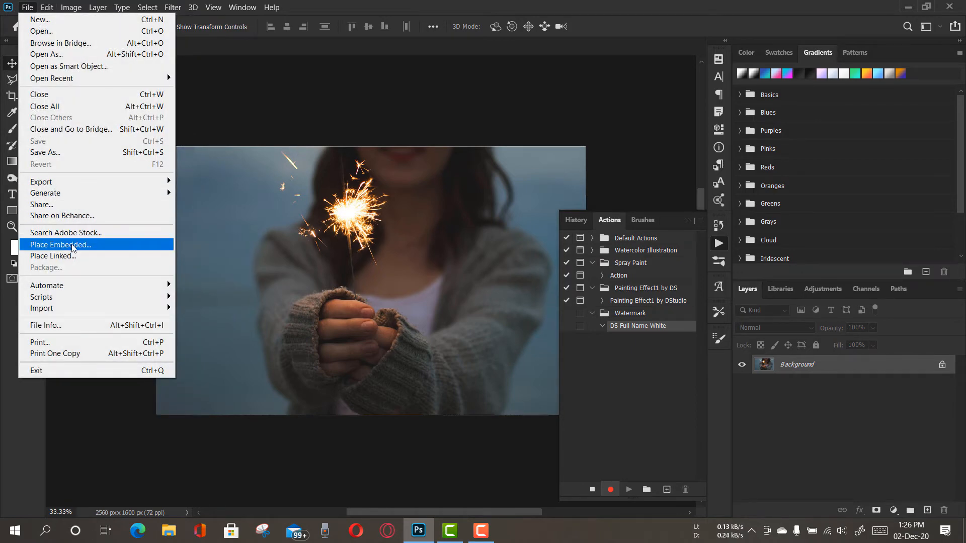
pyautogui.click(72, 246)
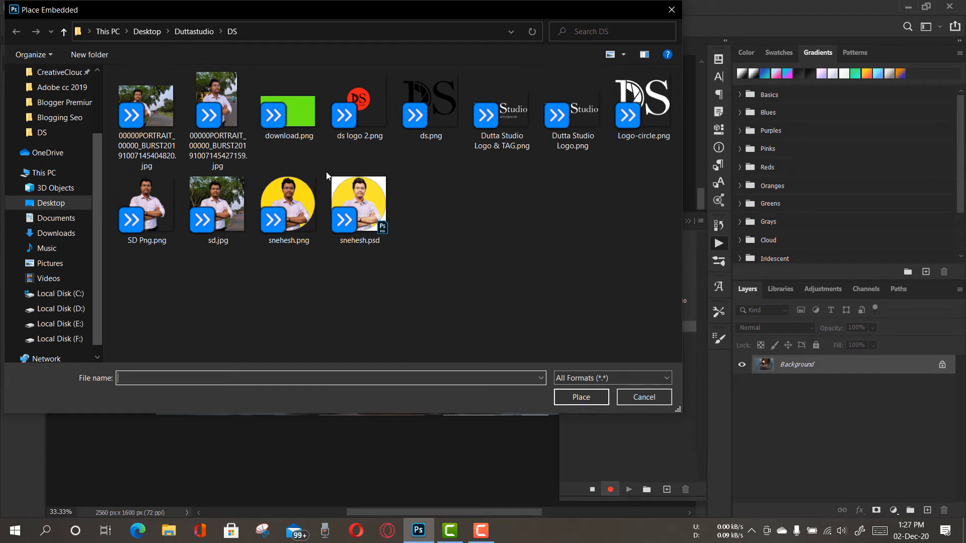
pyautogui.click(573, 113)
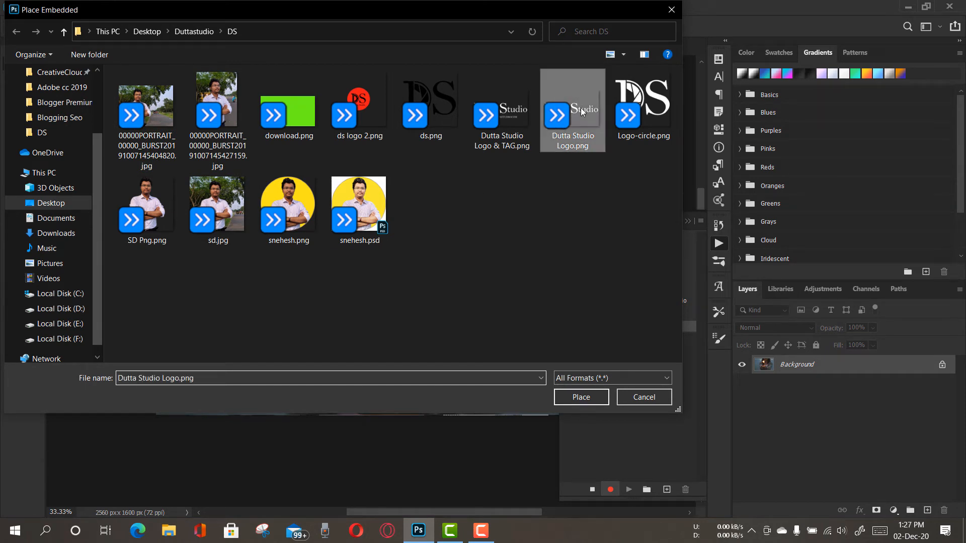
pyautogui.click(581, 397)
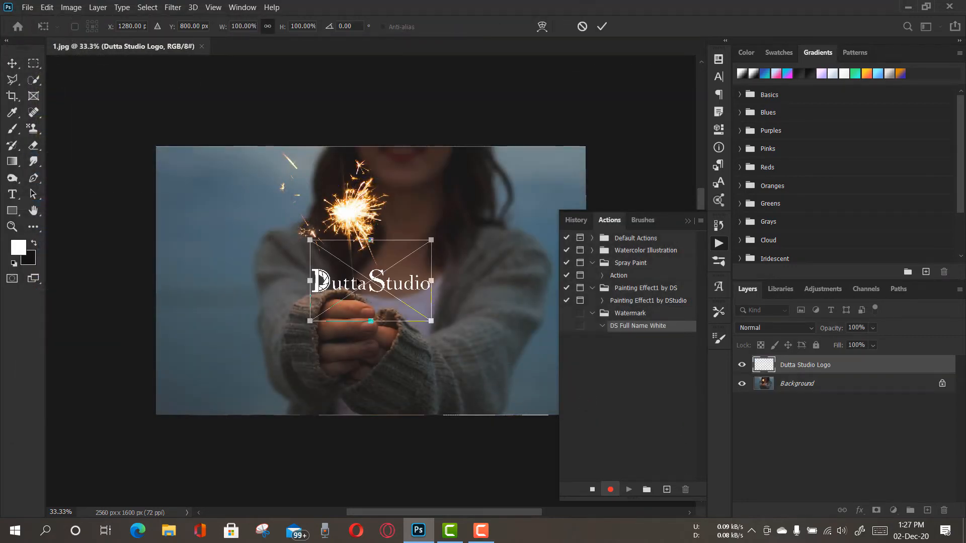
pyautogui.click(602, 28)
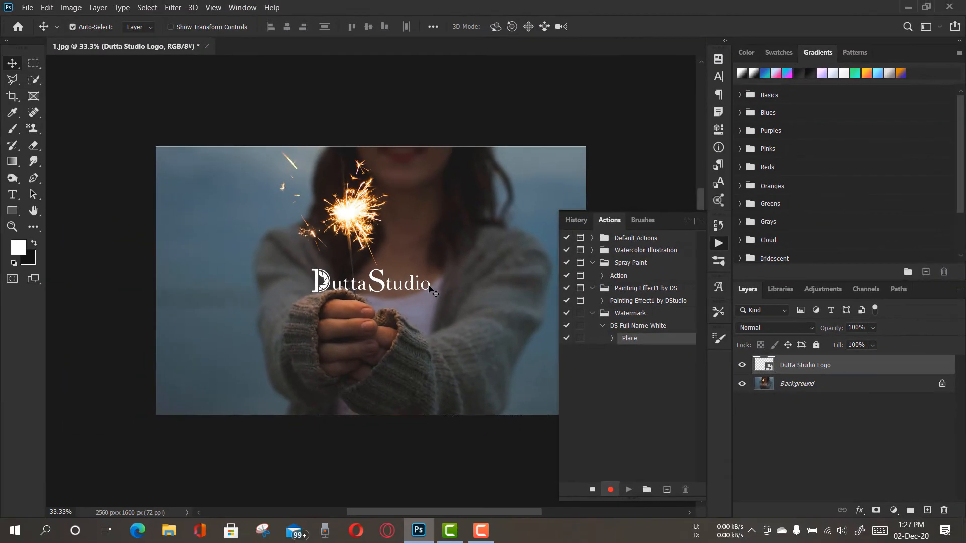
pyautogui.moveTo(430, 287); pyautogui.dragTo(283, 401)
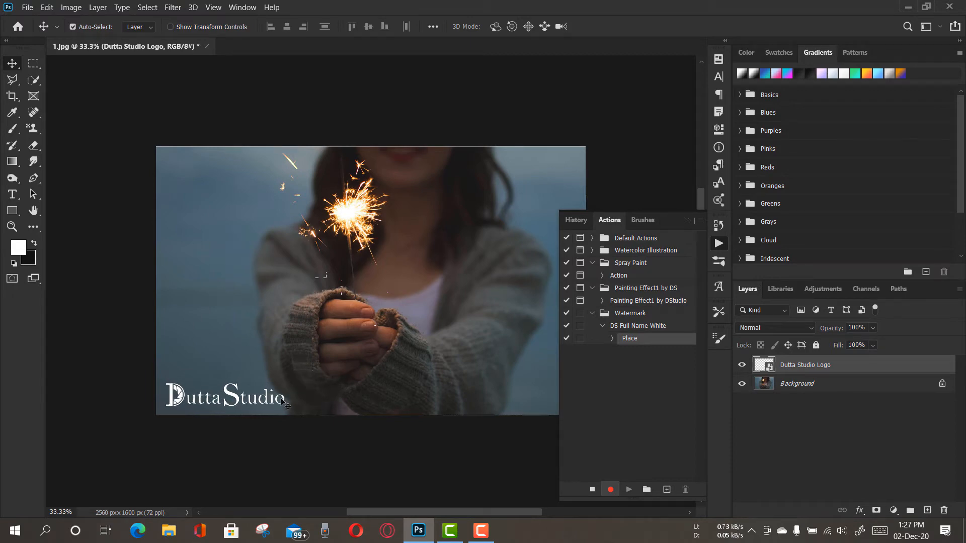
pyautogui.click(285, 402)
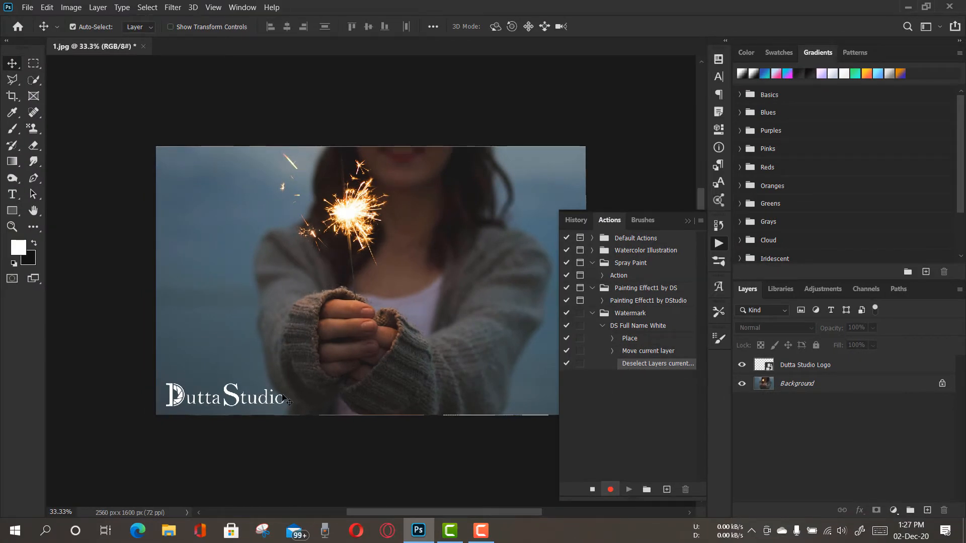
# Reduce the opacity of the Dutta Studio Logo layer to 56%.
pyautogui.click(814, 365)
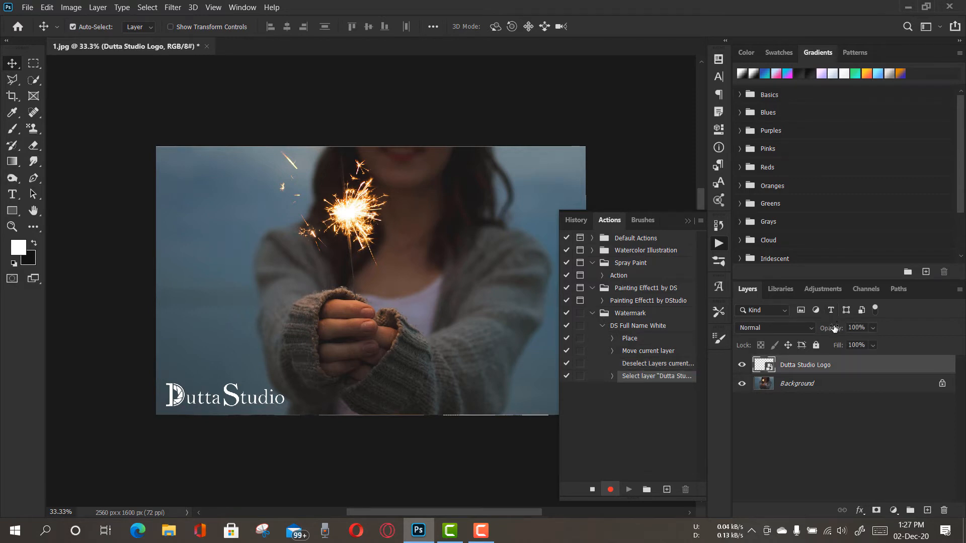
pyautogui.moveTo(834, 334); pyautogui.dragTo(813, 332)
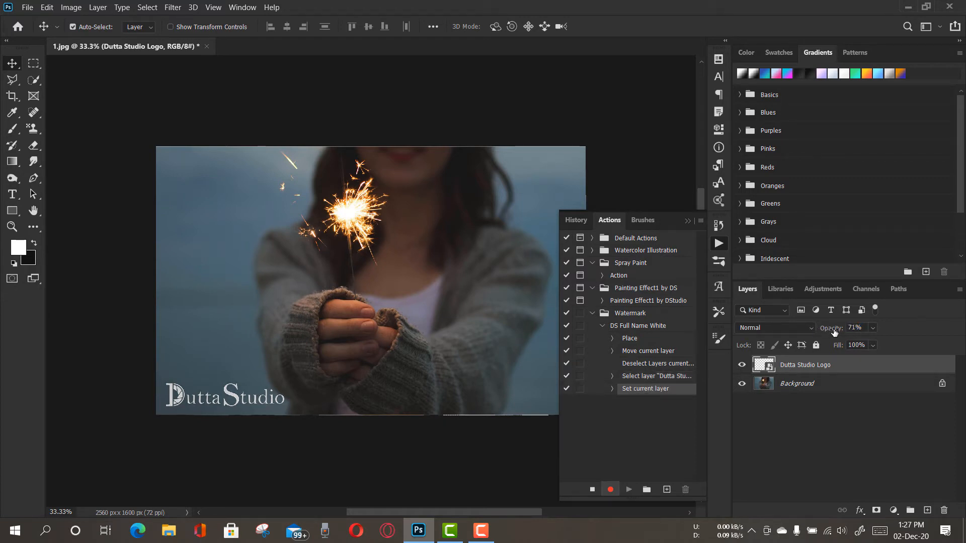
pyautogui.moveTo(835, 332)
pyautogui.mouseDown()
pyautogui.moveTo(818, 331)
pyautogui.moveTo(826, 329)
pyautogui.mouseUp()
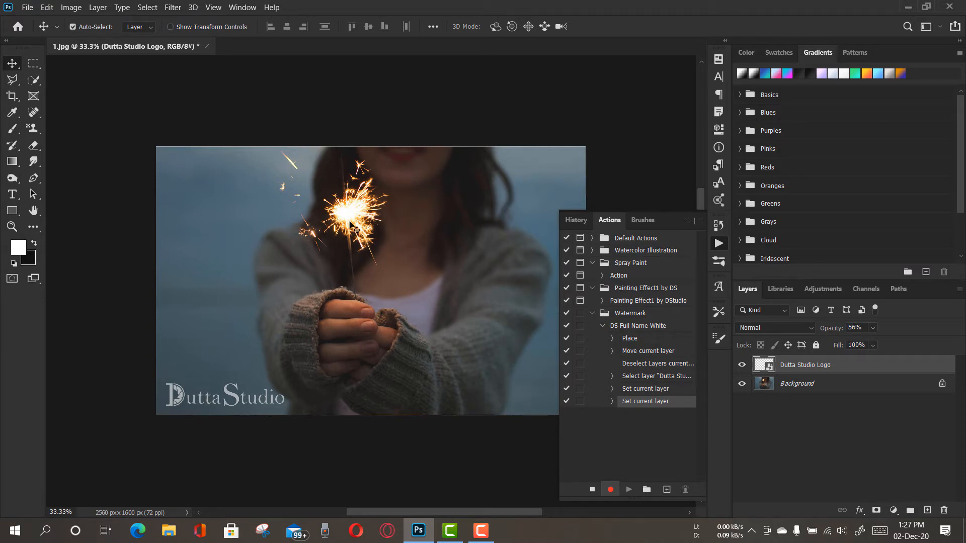
# Save the watermarked photo to the Desktop in JPEG format as 1.jpg, accepting the default JPEG options.
pyautogui.click(27, 7)
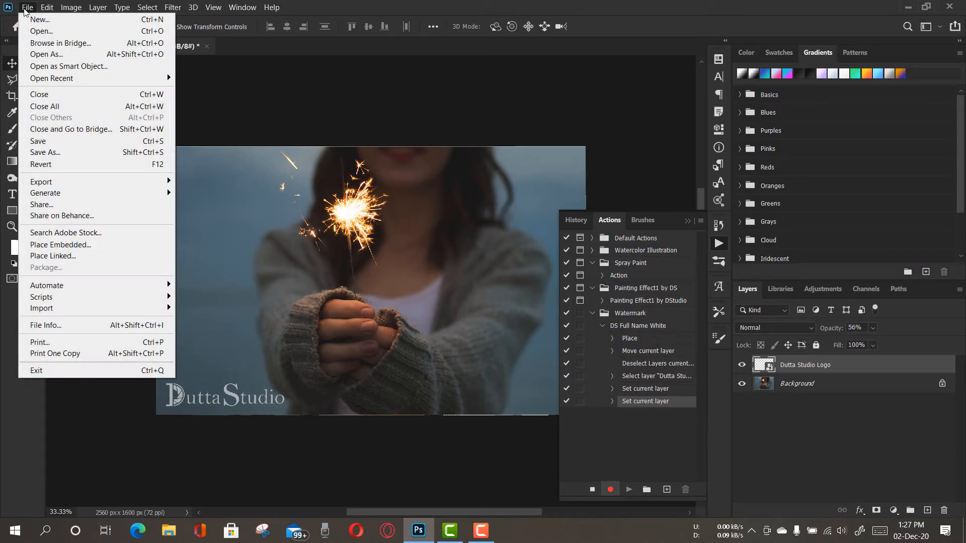
pyautogui.click(77, 149)
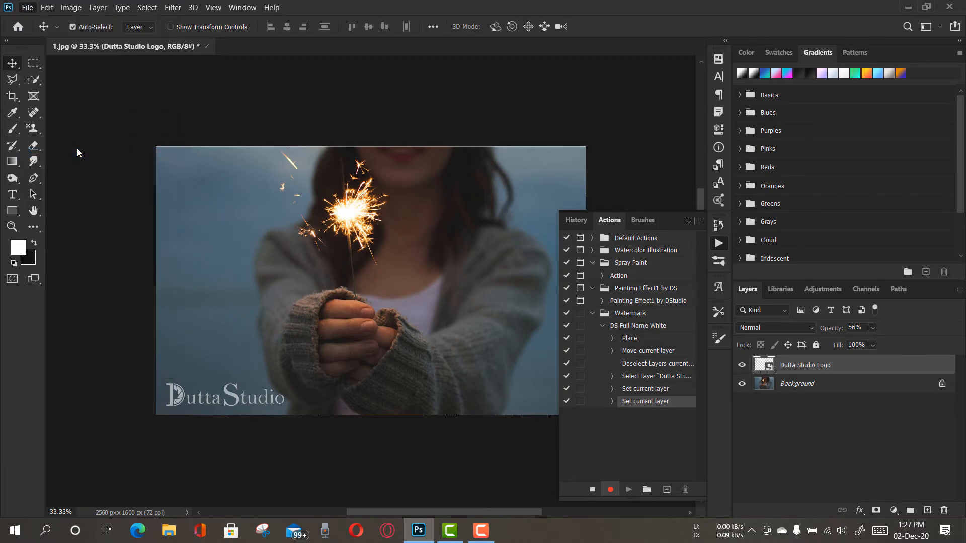
pyautogui.click(50, 188)
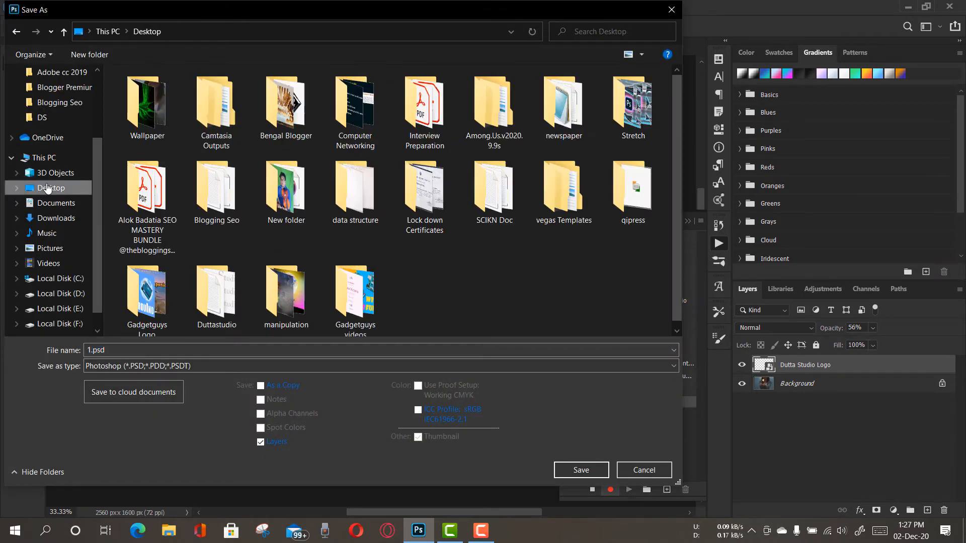
pyautogui.click(156, 366)
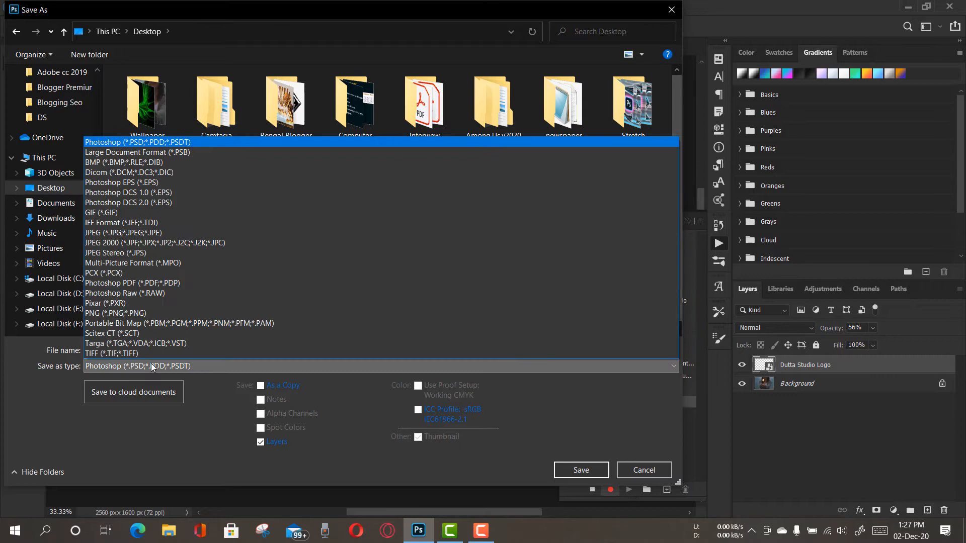
pyautogui.click(168, 233)
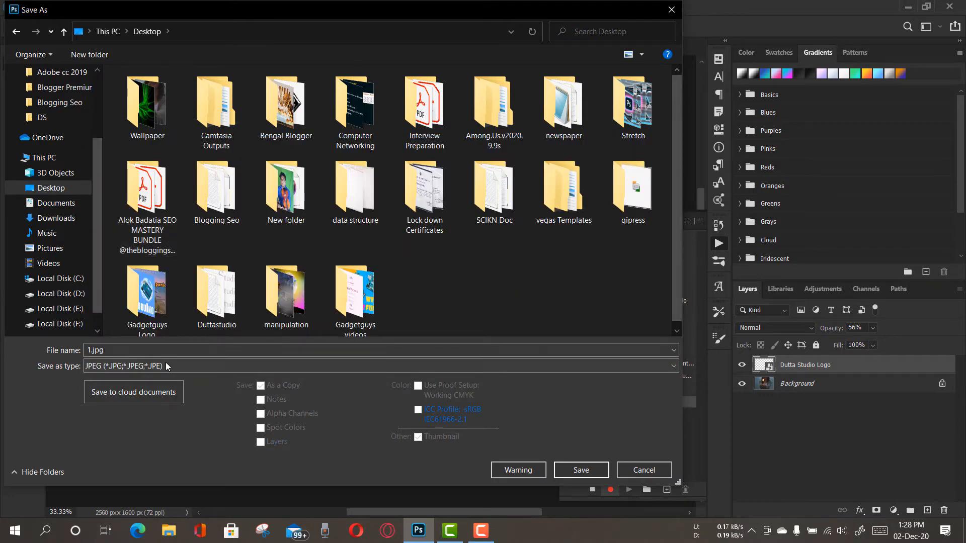
pyautogui.click(590, 470)
pyautogui.click(549, 124)
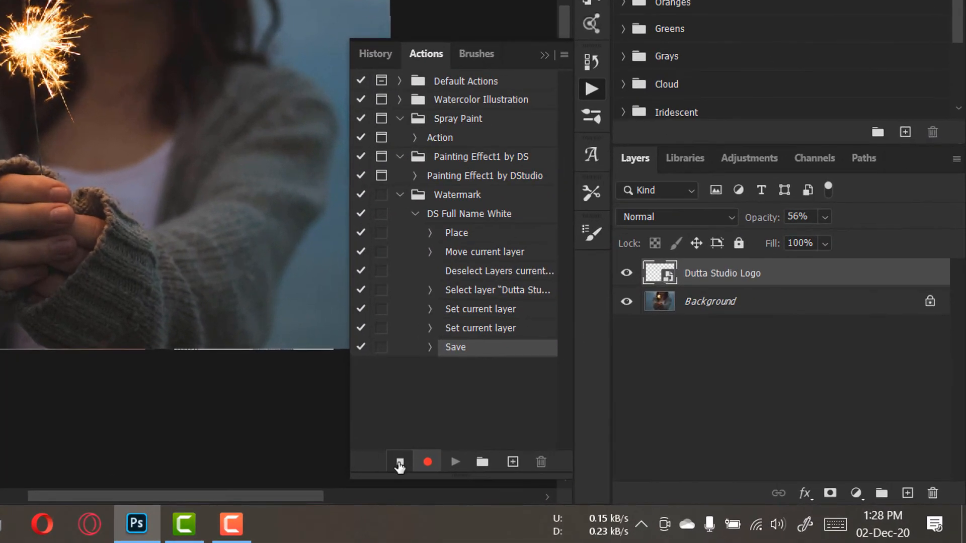
# Stop recording the action, collapse its recorded commands and close the image without saving changes.
pyautogui.click(399, 464)
pyautogui.click(415, 215)
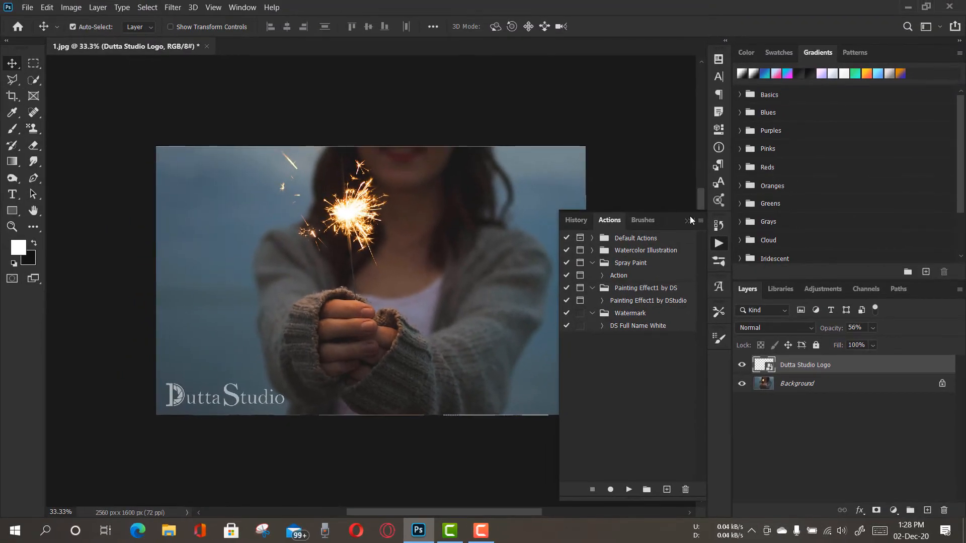
pyautogui.click(688, 220)
pyautogui.hotkey('ctrl', 'w')
pyautogui.click(501, 208)
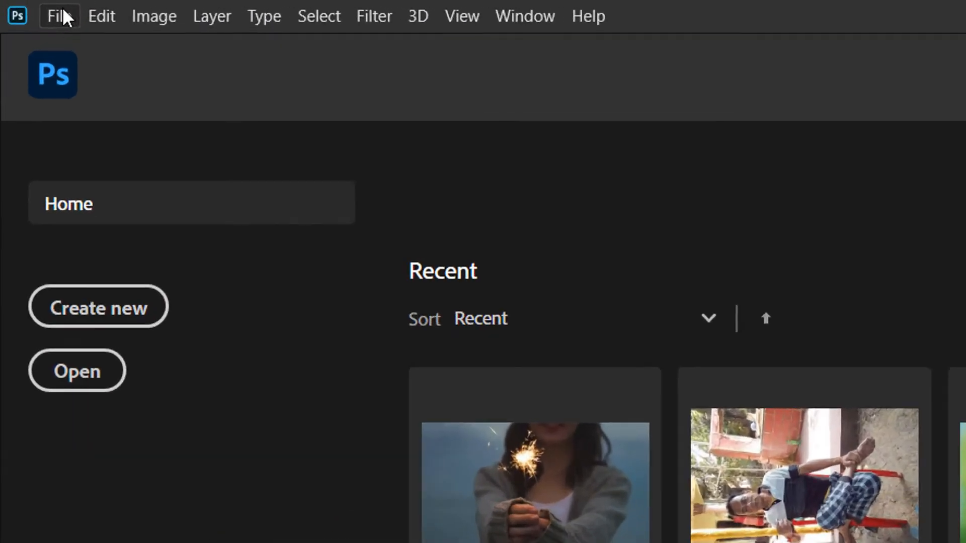
# Start a Batch automation that plays the DS Full Name White action from the Watermark set.
pyautogui.click(27, 7)
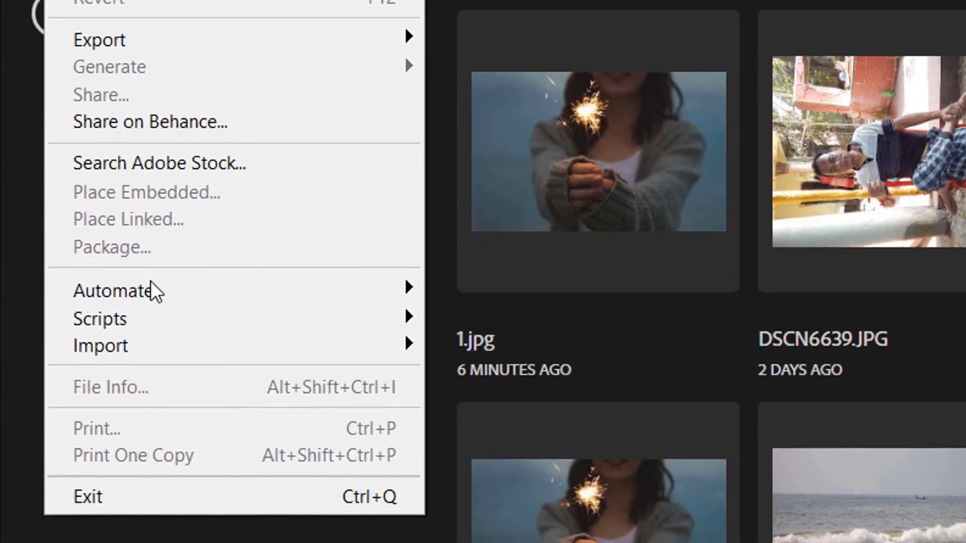
pyautogui.moveTo(129, 294)
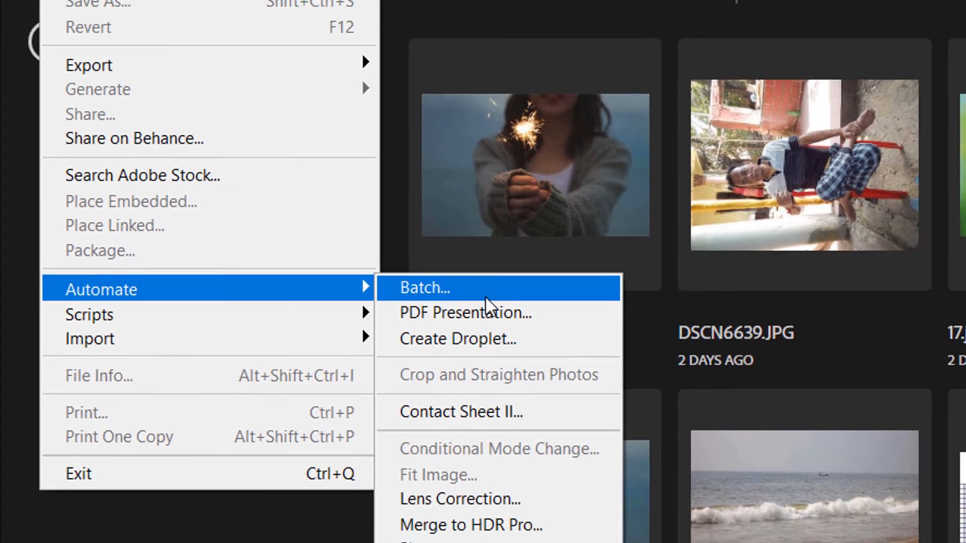
pyautogui.click(455, 288)
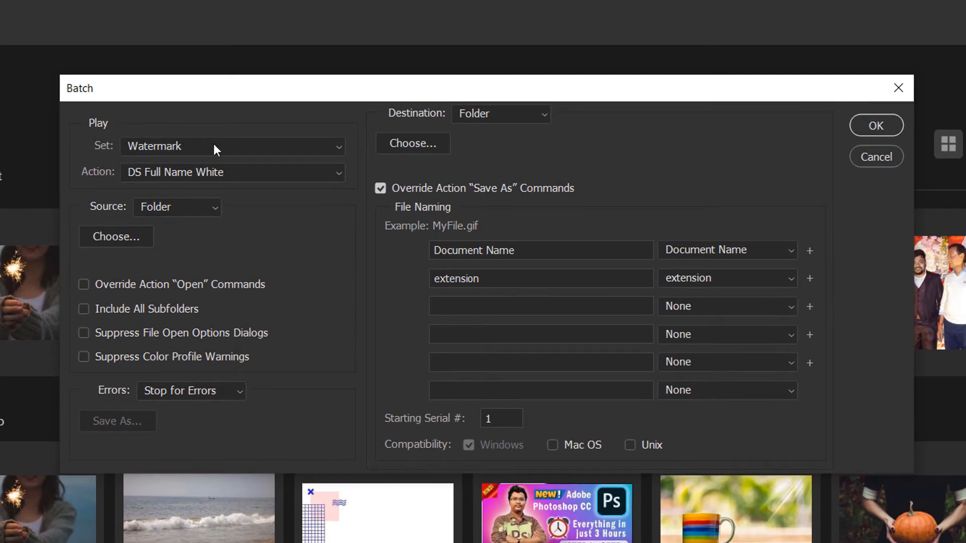
pyautogui.click(215, 146)
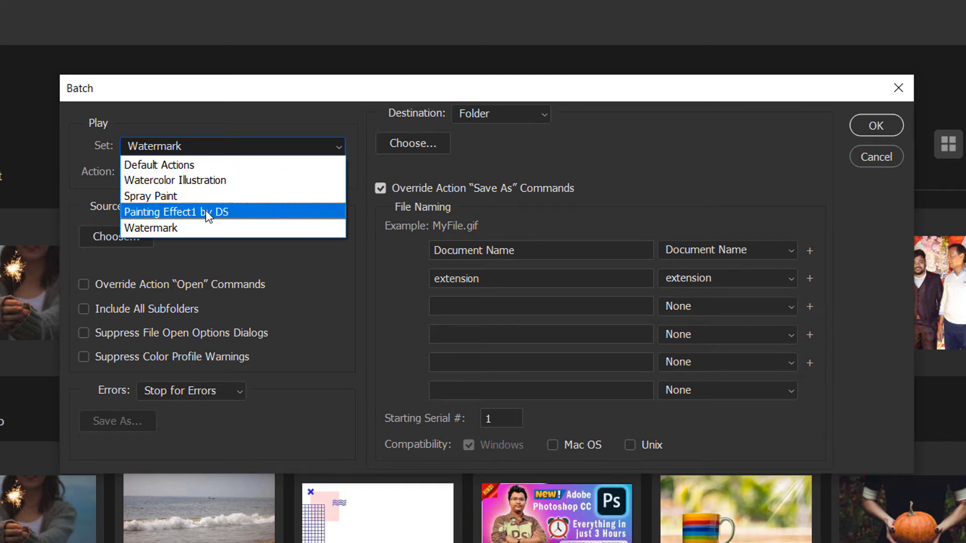
pyautogui.click(185, 228)
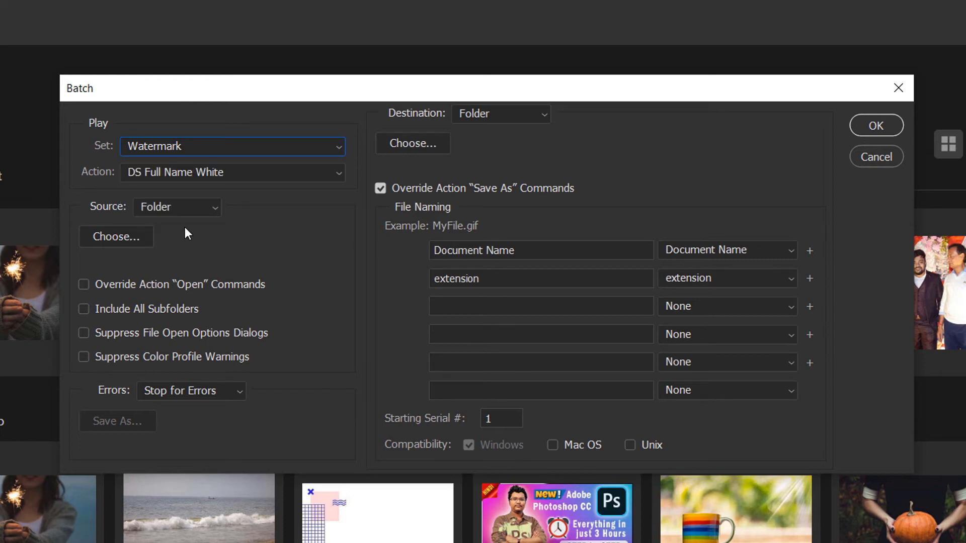
# Keep DS Full Name White as the batch action, set the source to Folder and browse to the Desktop.
pyautogui.click(188, 174)
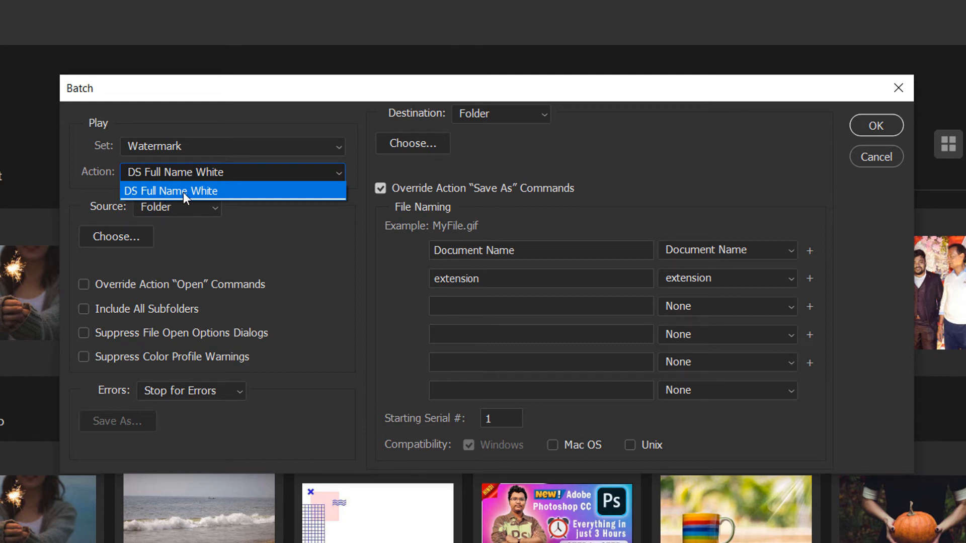
pyautogui.click(210, 192)
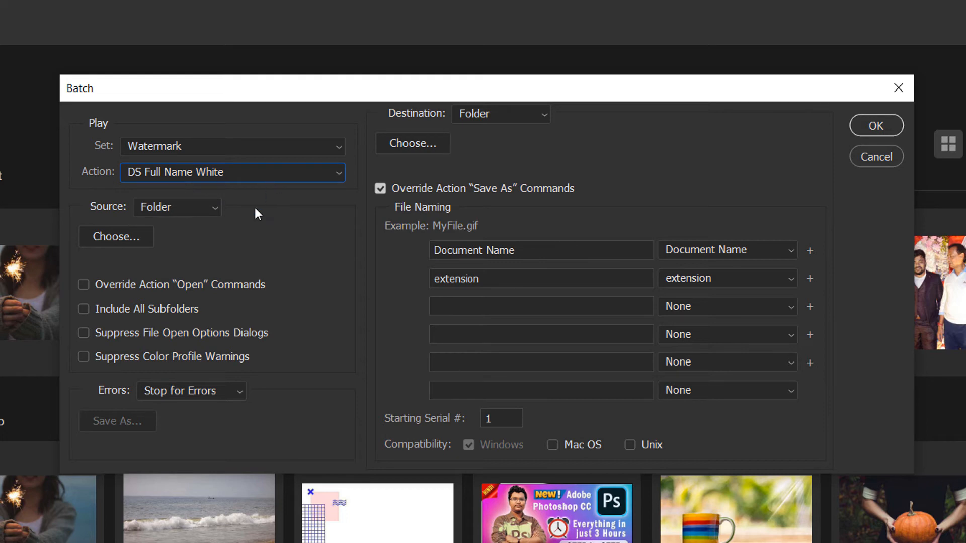
pyautogui.click(192, 208)
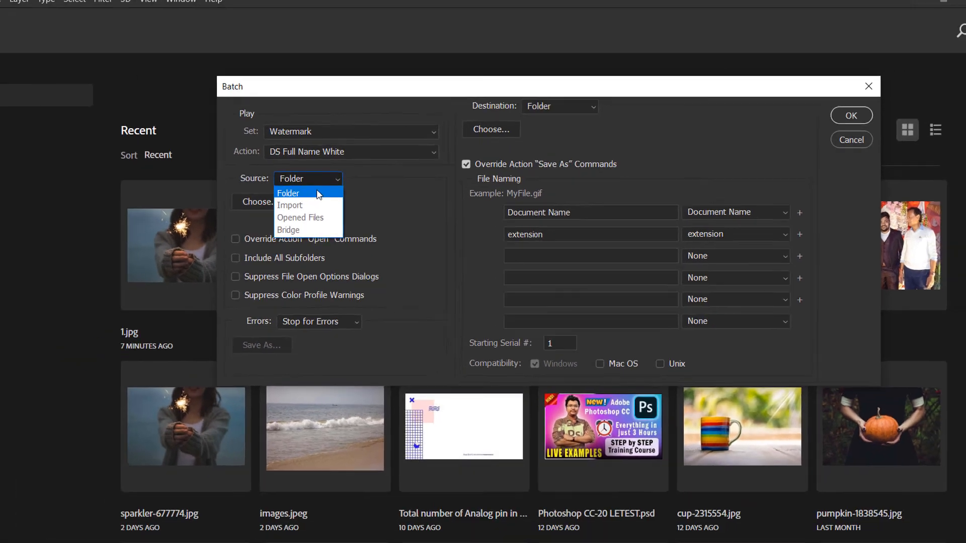
pyautogui.click(190, 225)
pyautogui.click(322, 191)
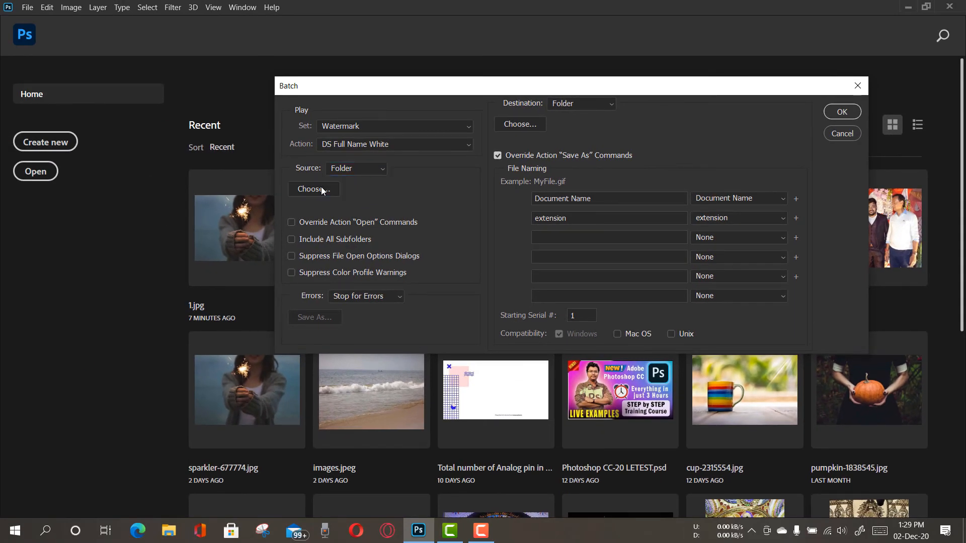
pyautogui.doubleClick(421, 188)
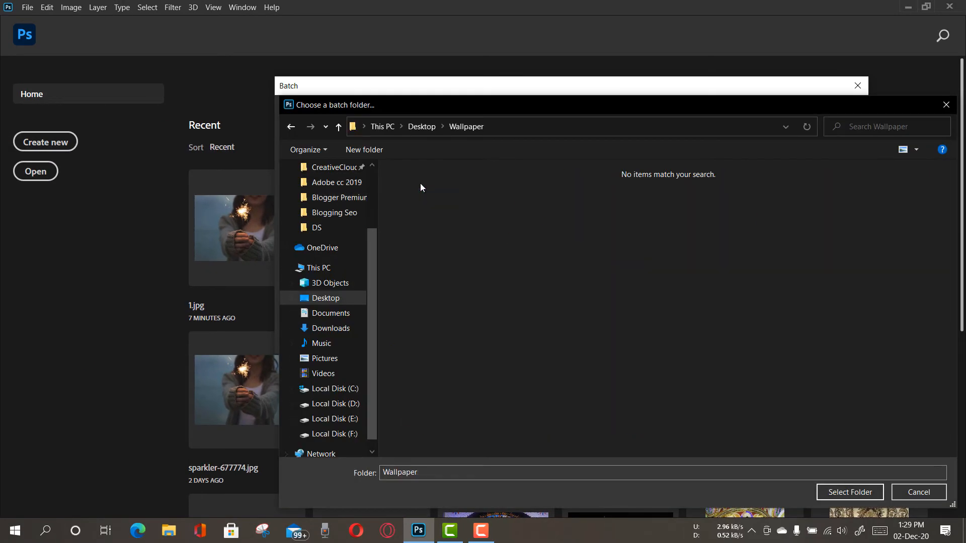
pyautogui.click(338, 129)
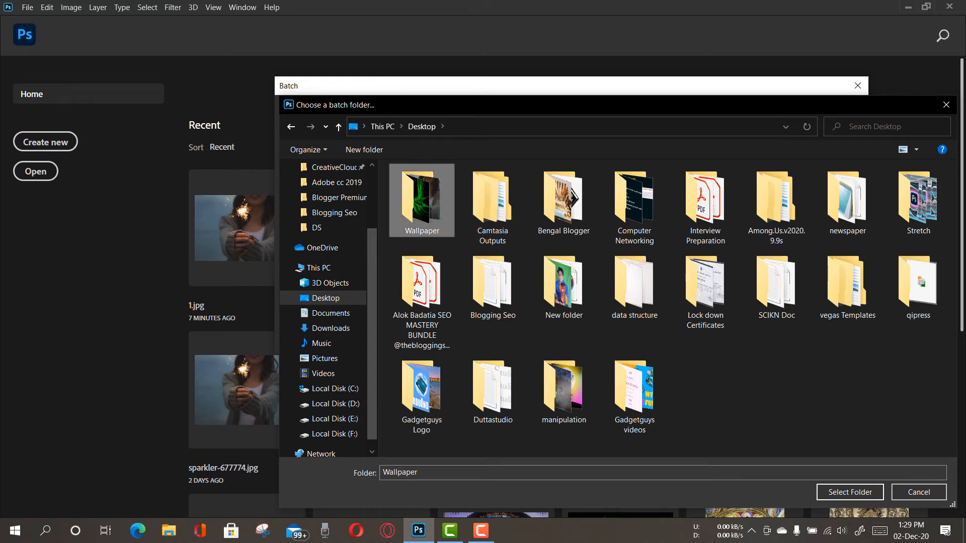
# Show the desktop and look through the images in the Wallpaper folder.
pyautogui.click(963, 531)
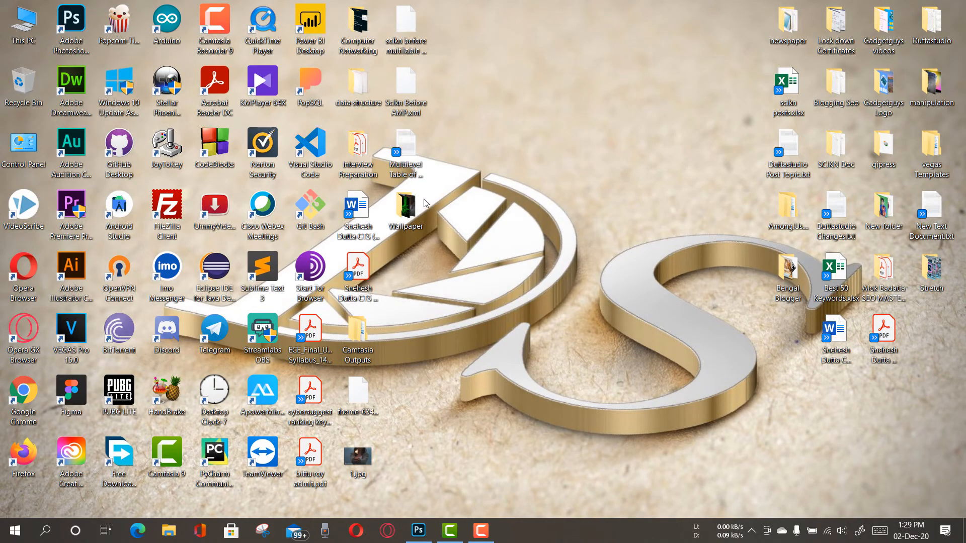
pyautogui.doubleClick(420, 201)
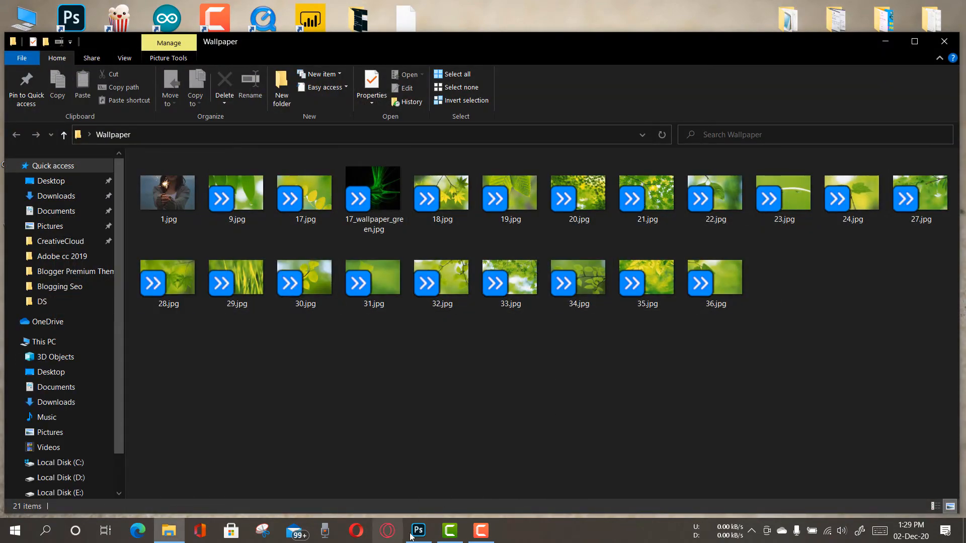
pyautogui.click(887, 42)
# Create a new folder named Final on the desktop.
pyautogui.rightClick(417, 255)
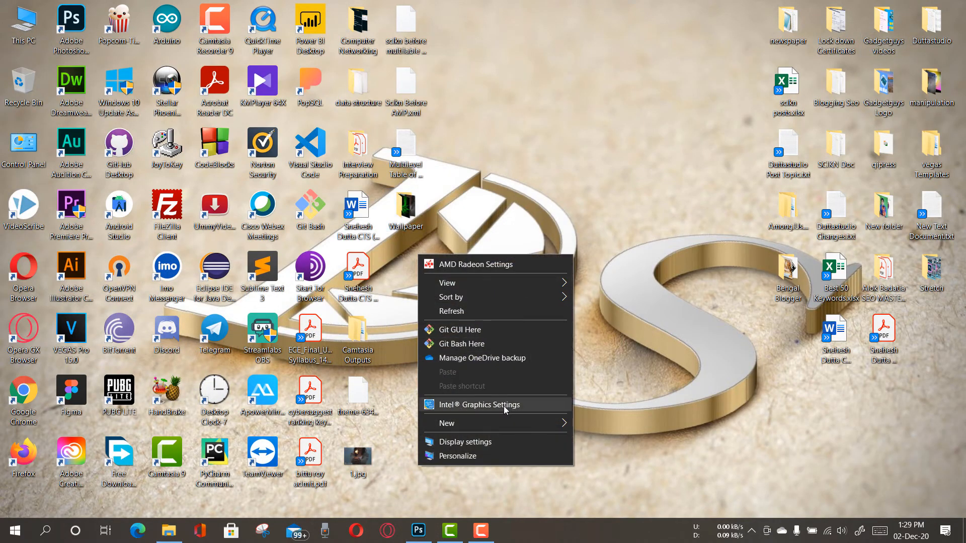
pyautogui.moveTo(501, 421)
pyautogui.click(652, 249)
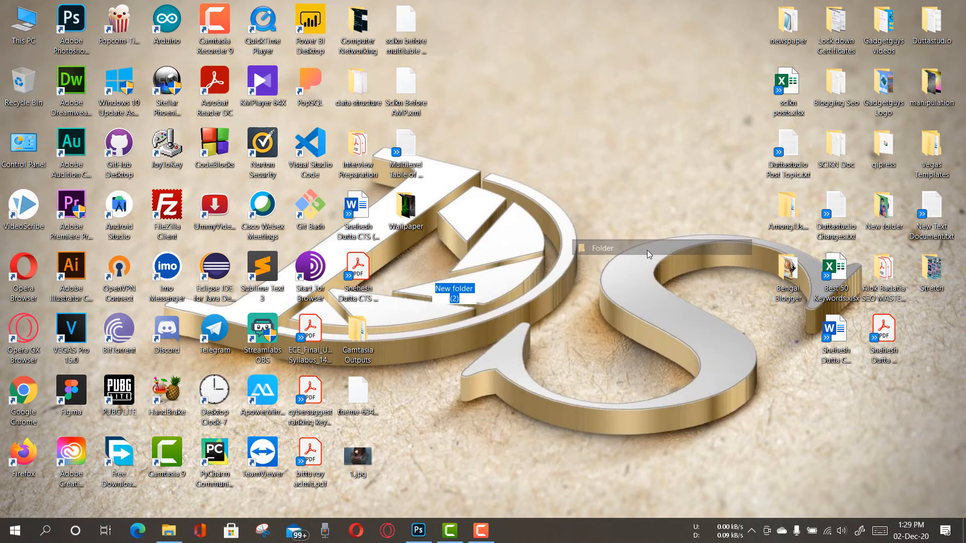
pyautogui.write('Fi')
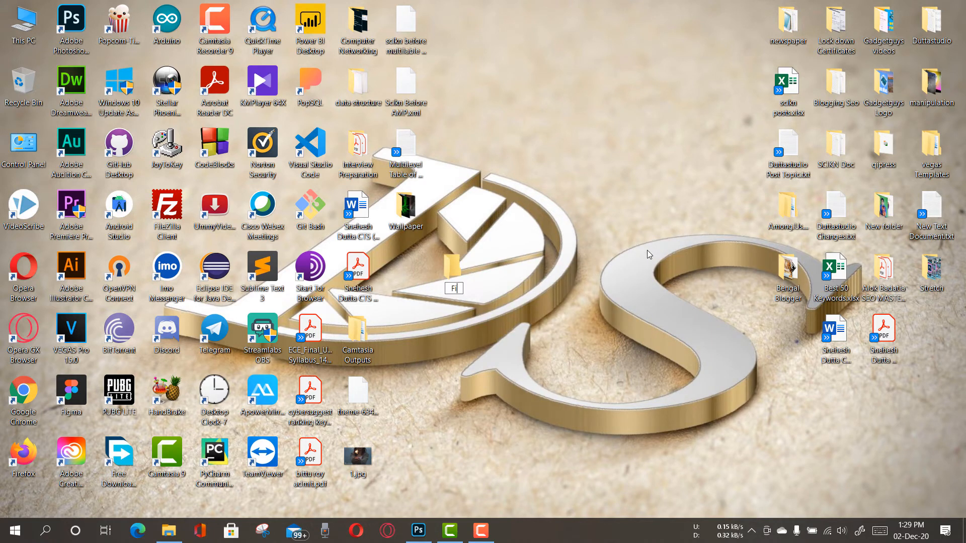
pyautogui.write('nal')
pyautogui.click(636, 255)
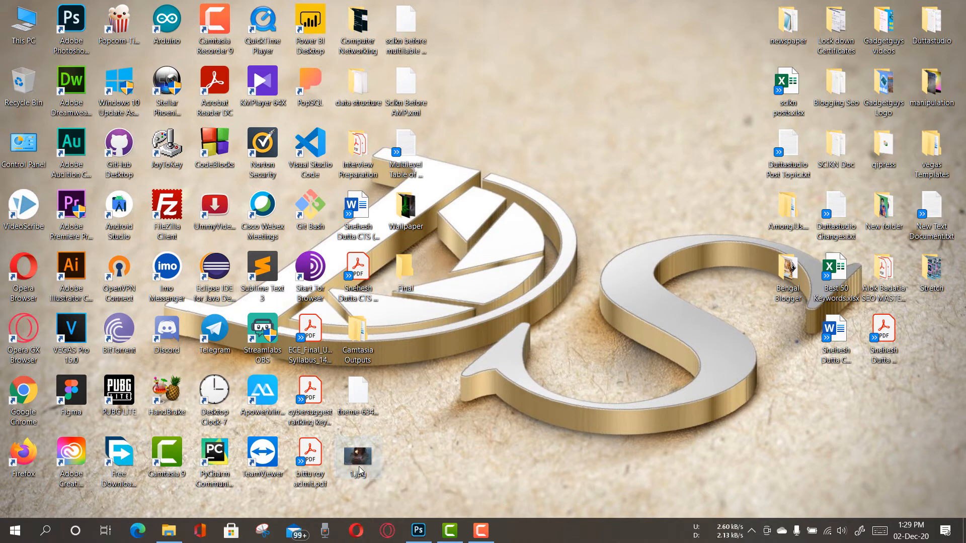
# Switch back to Photoshop and choose the Desktop's Wallpaper folder as the batch source.
pyautogui.click(419, 530)
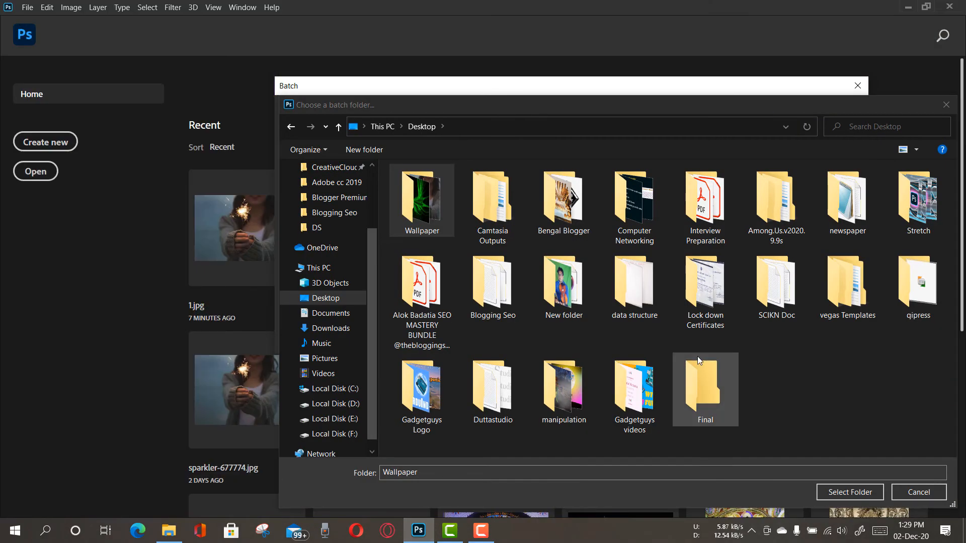
pyautogui.moveTo(669, 114); pyautogui.dragTo(536, 57)
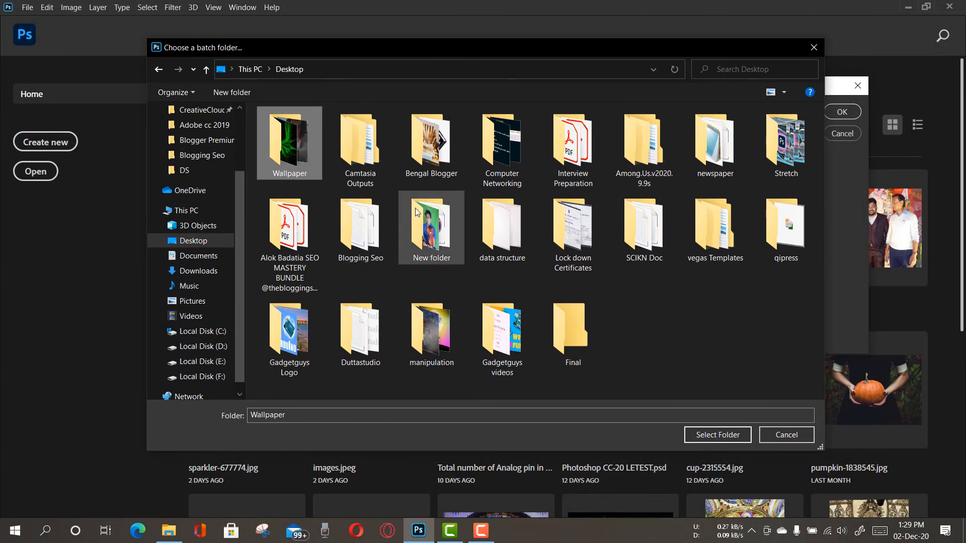
pyautogui.click(710, 436)
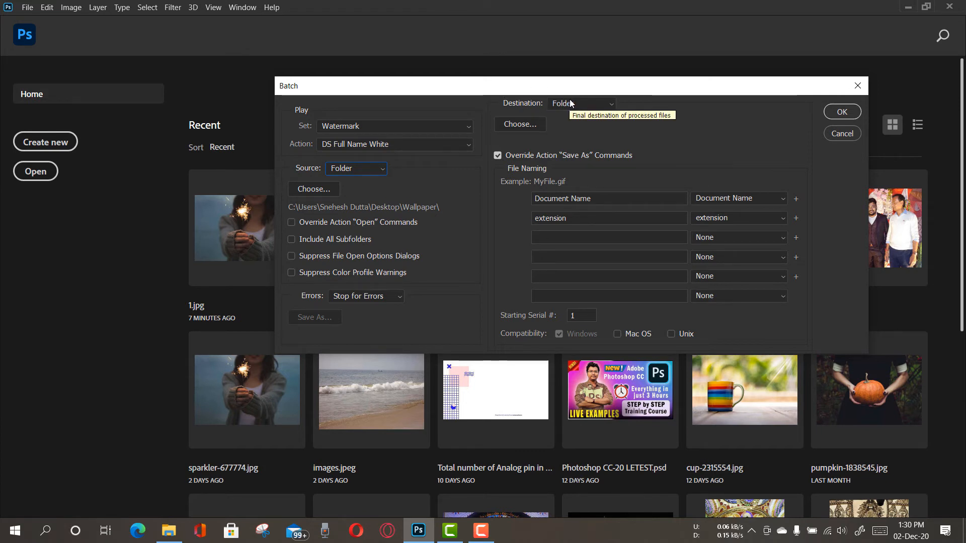
# Choose the Final folder on the Desktop as the batch destination.
pyautogui.click(532, 123)
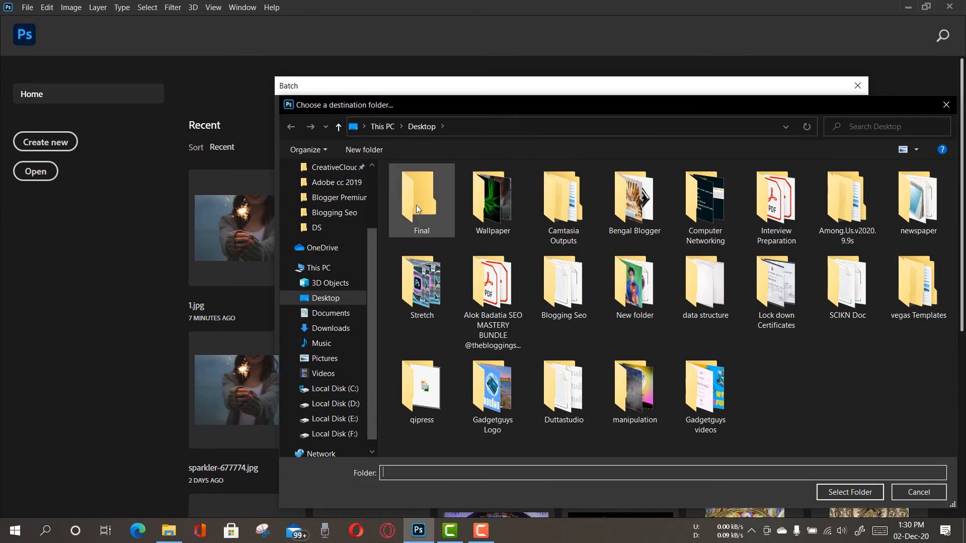
pyautogui.click(416, 204)
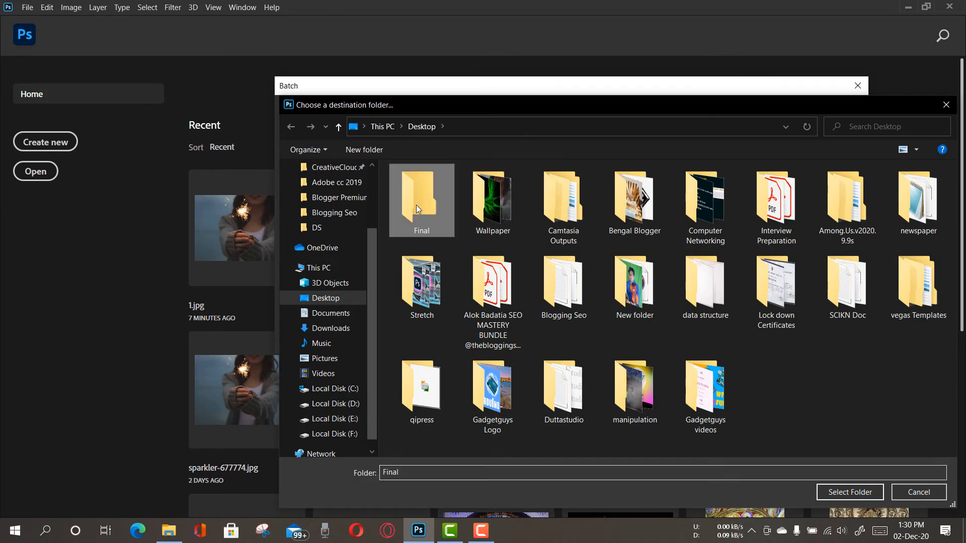
pyautogui.click(848, 498)
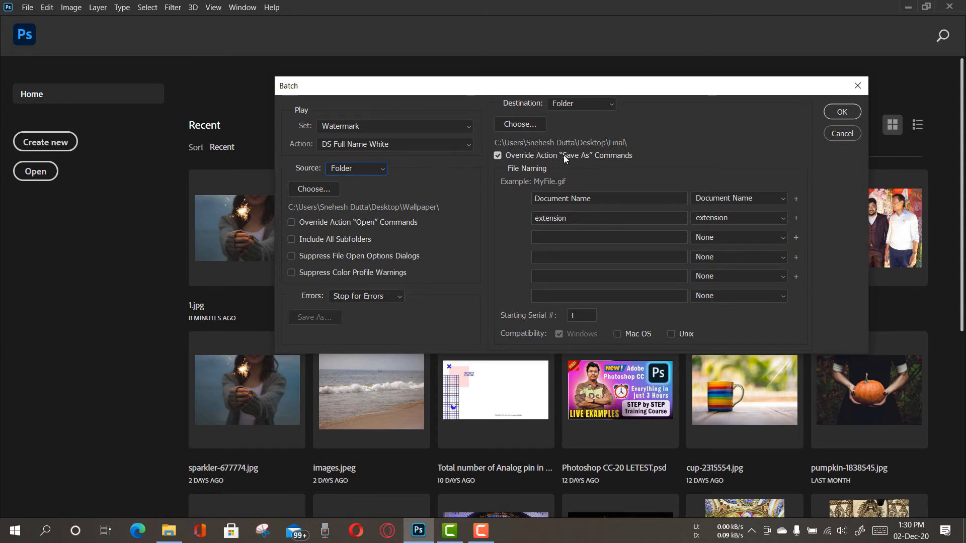
# Run the batch with Override Action "Save As" Commands enabled and files named by Document Name plus extension.
pyautogui.click(499, 155)
pyautogui.click(529, 215)
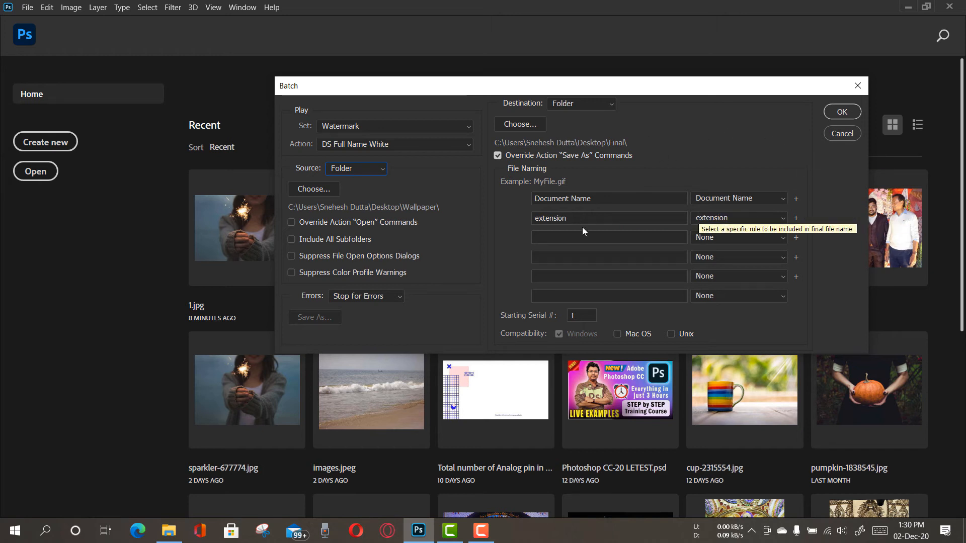
pyautogui.click(843, 111)
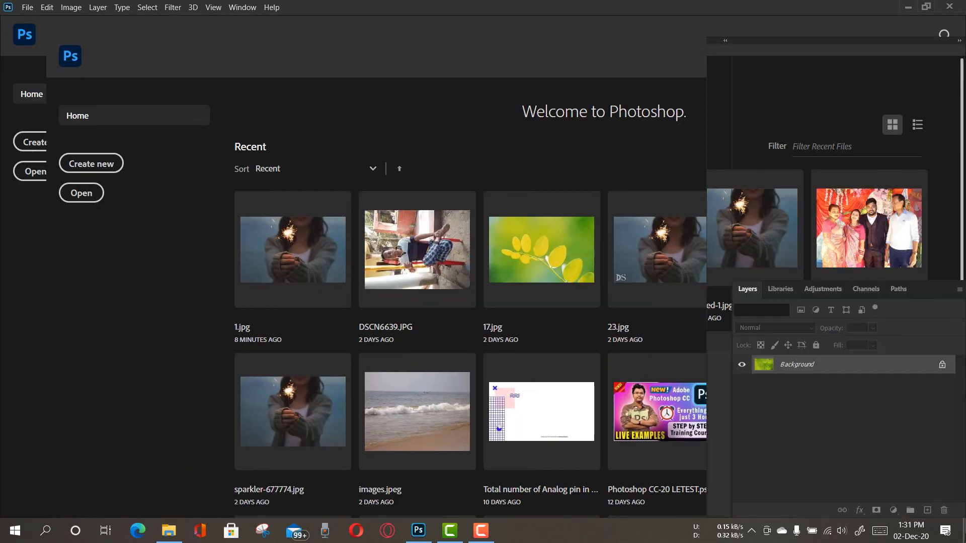
# Open the Final folder from the desktop to examine the processed images.
pyautogui.click(964, 531)
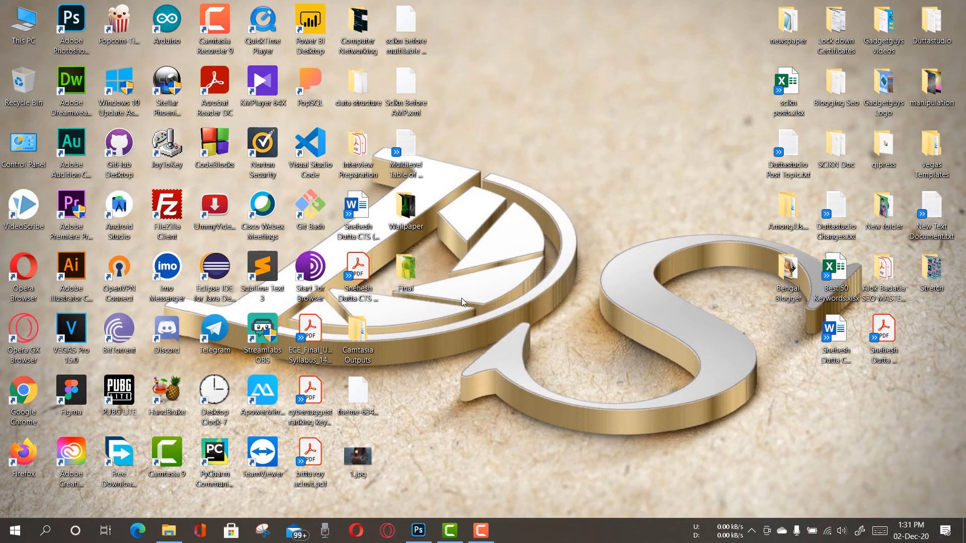
pyautogui.doubleClick(406, 271)
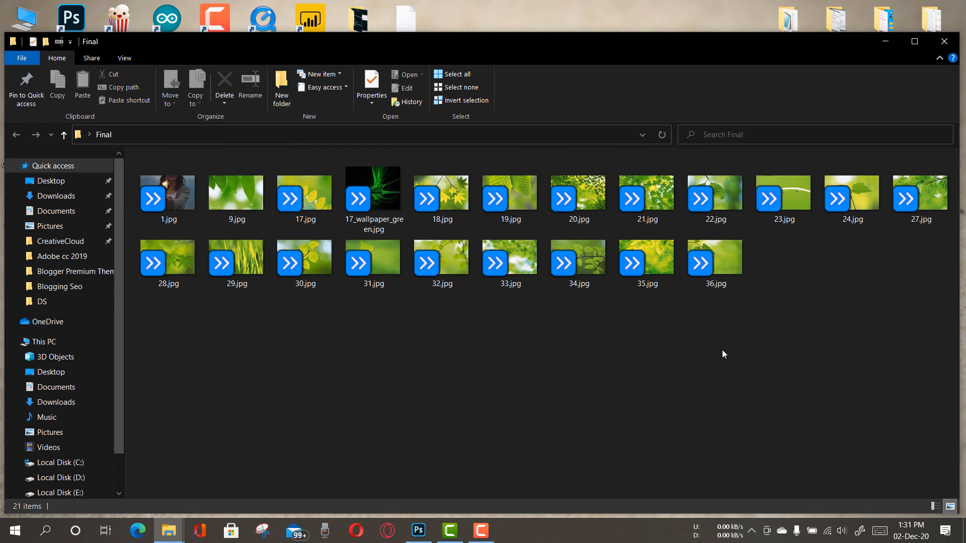
pyautogui.click(418, 530)
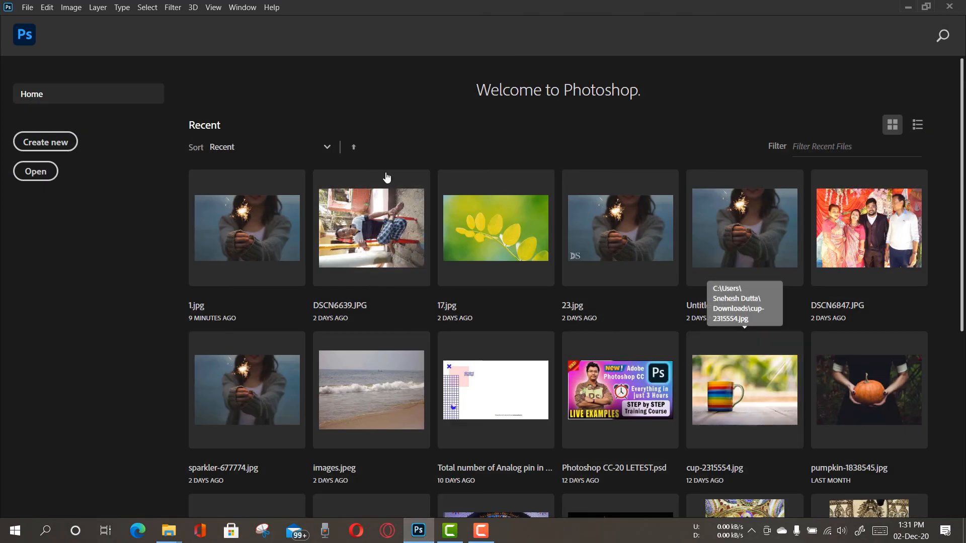
pyautogui.click(910, 7)
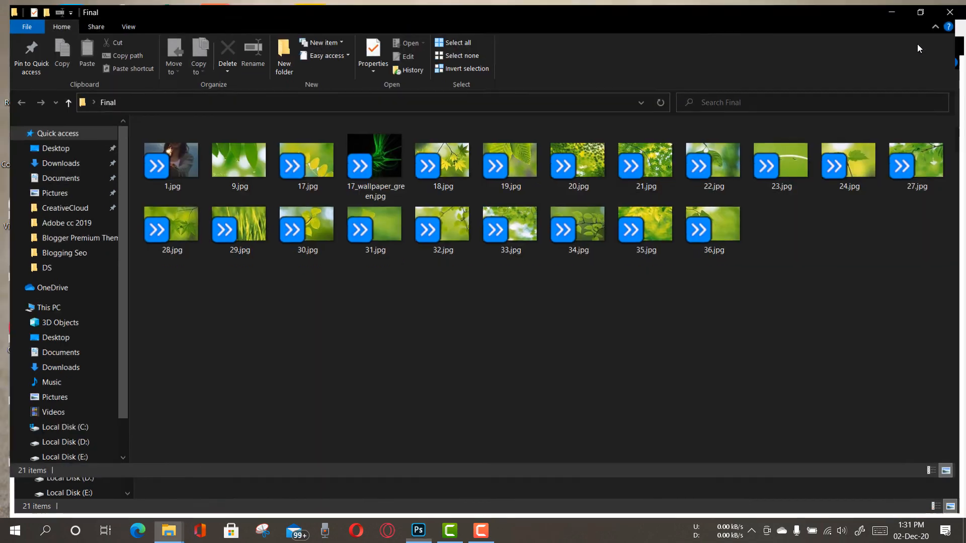
pyautogui.click(168, 154)
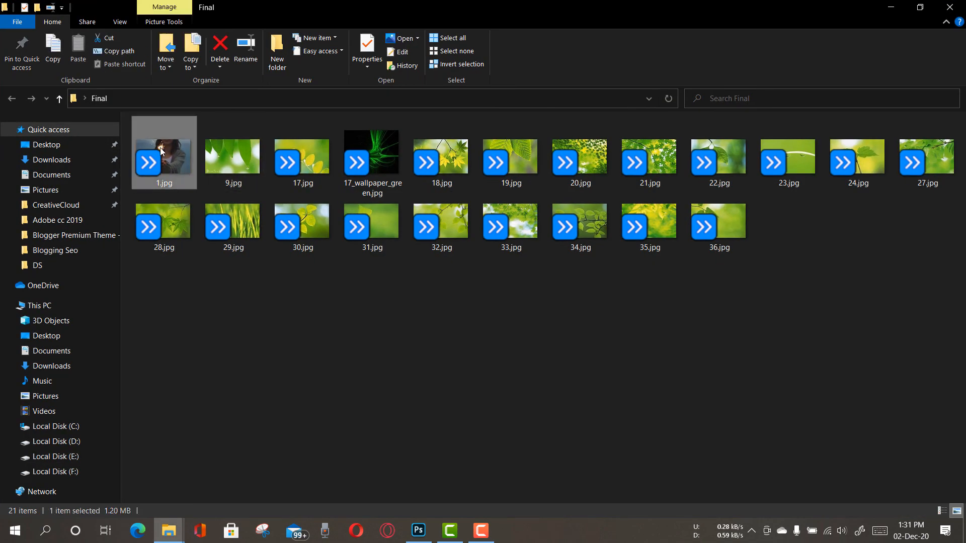
# View the processed images one after another from 1.jpg to 35.jpg to check the watermark, and close the image viewer.
pyautogui.doubleClick(161, 151)
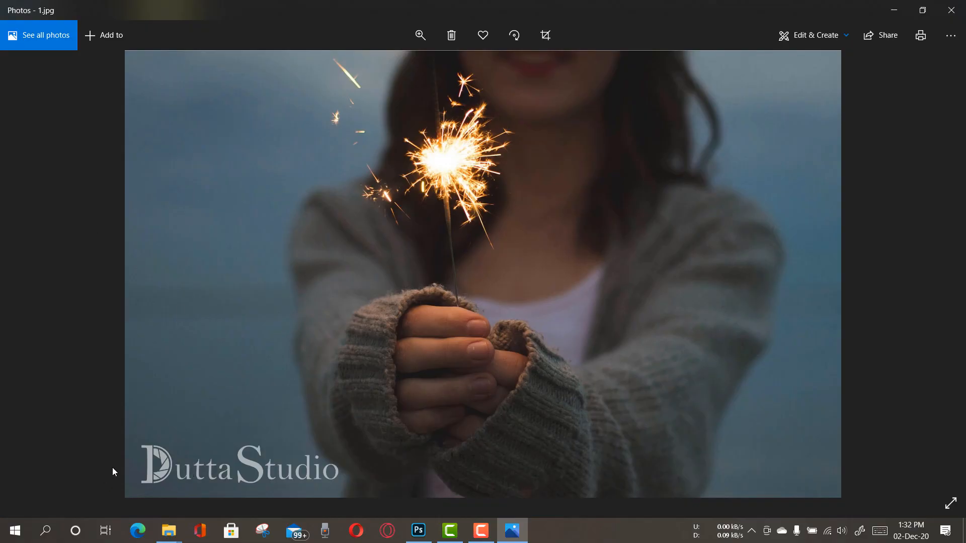
pyautogui.moveTo(948, 284)
pyautogui.click(939, 280)
pyautogui.click(940, 280)
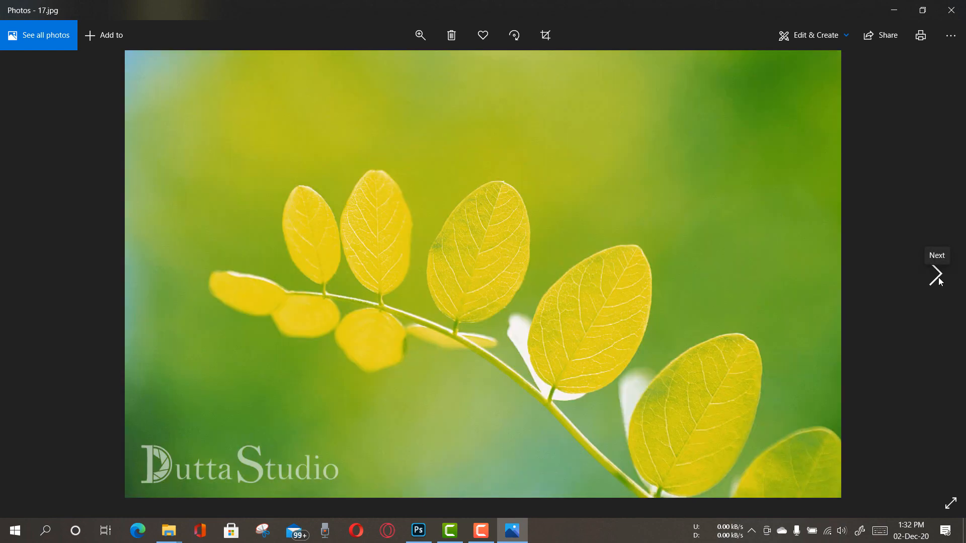
pyautogui.click(939, 280)
pyautogui.click(940, 280)
pyautogui.click(940, 280)
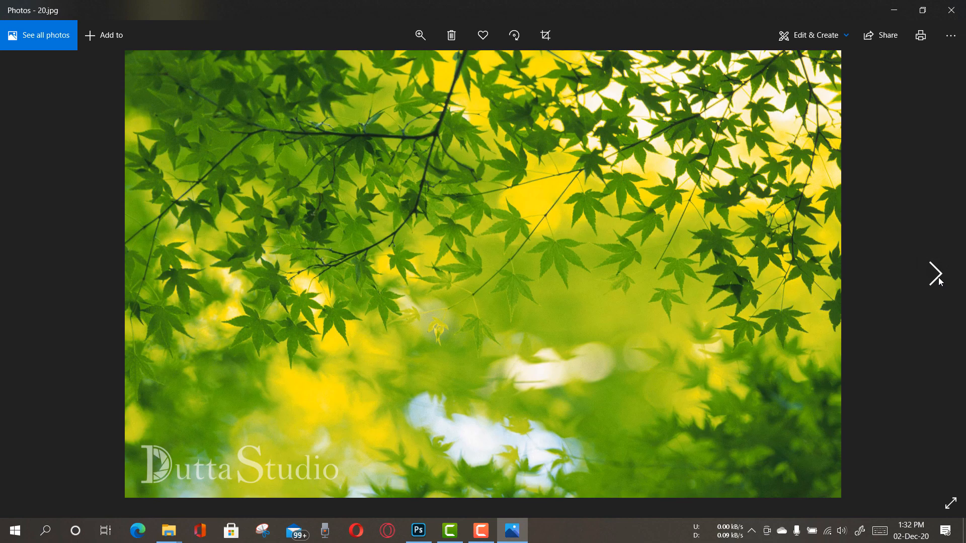
pyautogui.click(939, 280)
pyautogui.click(940, 280)
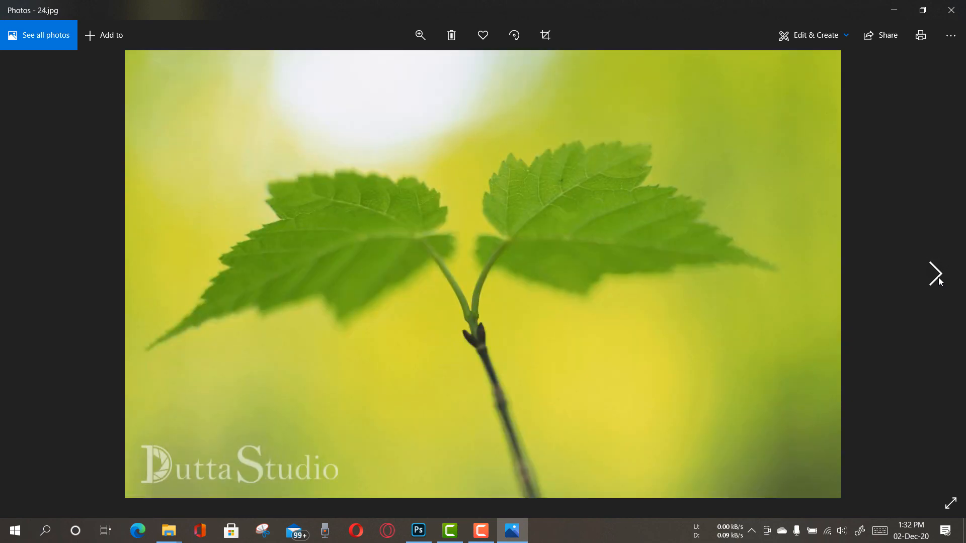
pyautogui.click(939, 280)
pyautogui.click(940, 280)
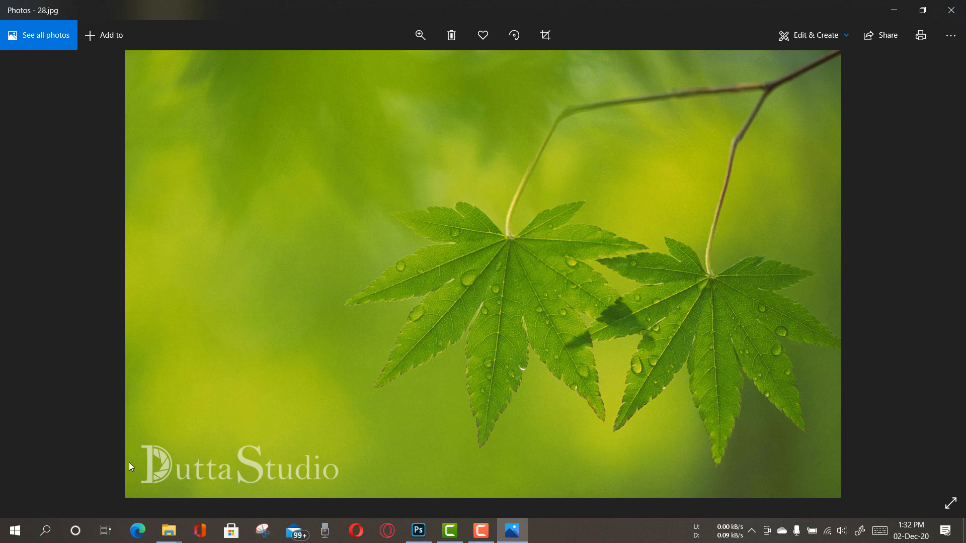
pyautogui.press('Right')
pyautogui.press('Right')
pyautogui.press('Right')
pyautogui.press('Right')
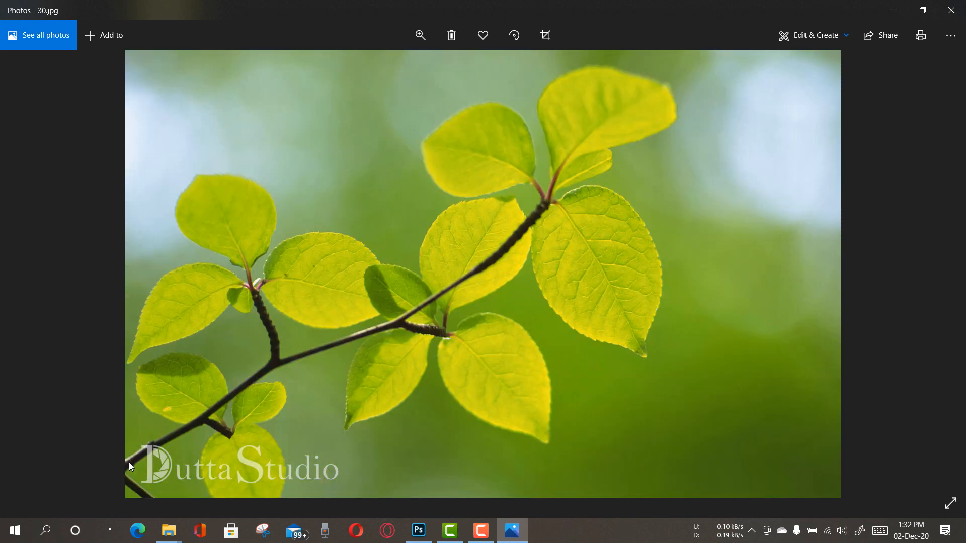
pyautogui.press('Right')
pyautogui.press('Right')
pyautogui.press('Right')
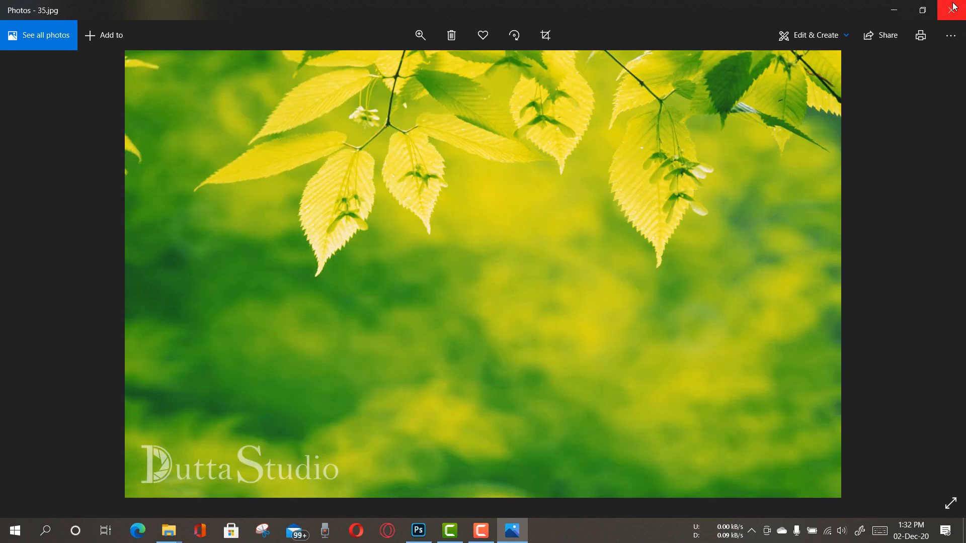
pyautogui.click(952, 9)
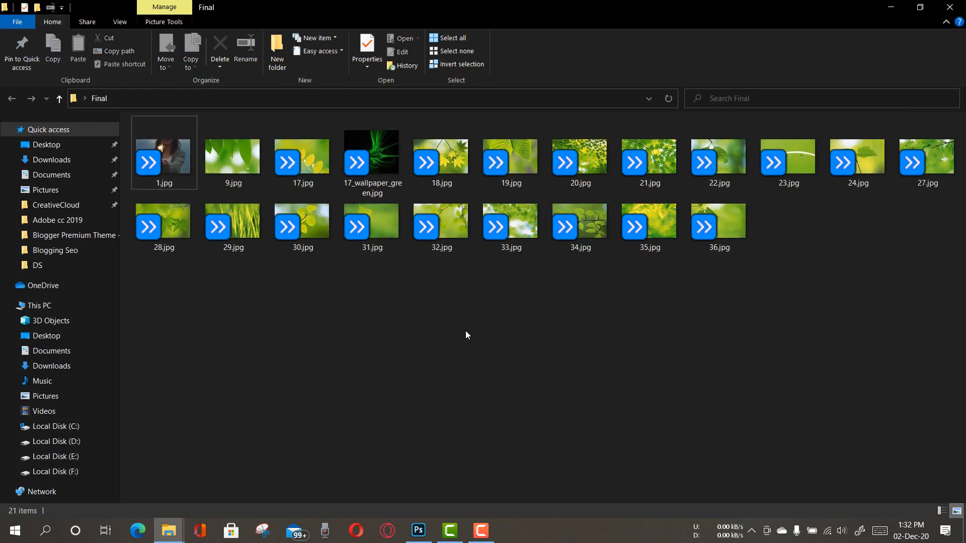